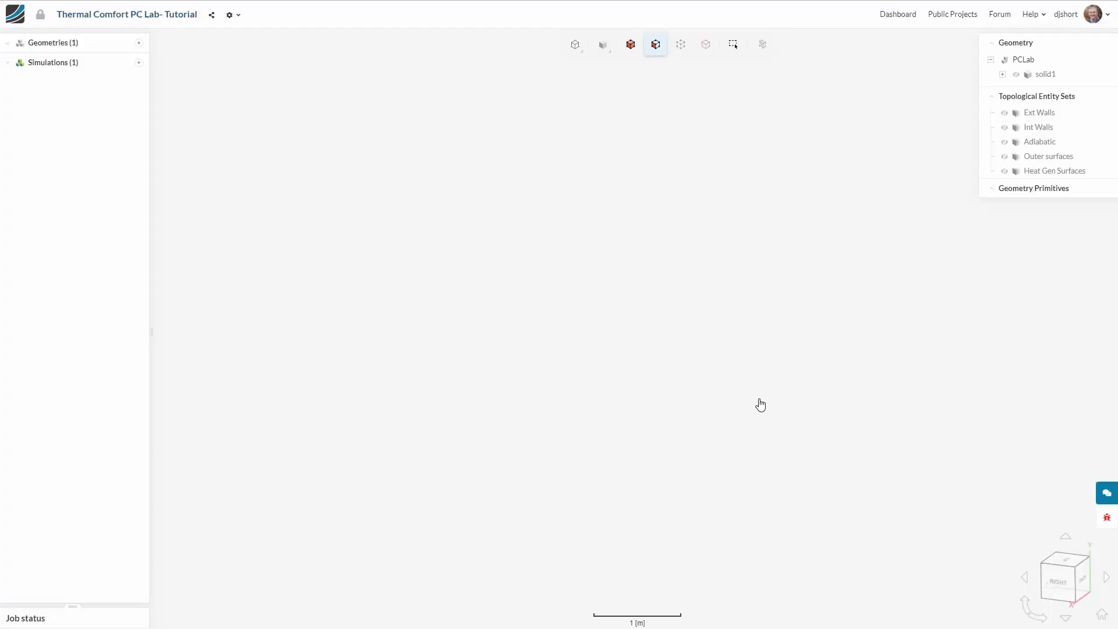
- Dismiss the geometry upload window and expand the Geometries list to show PCLab
click(140, 44)
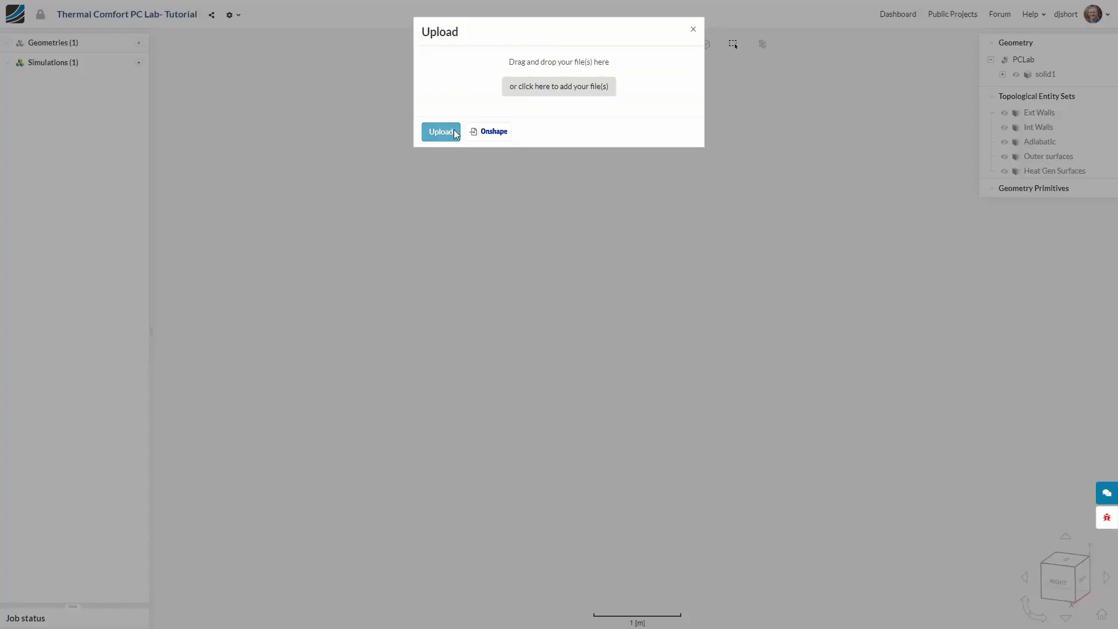
click(48, 42)
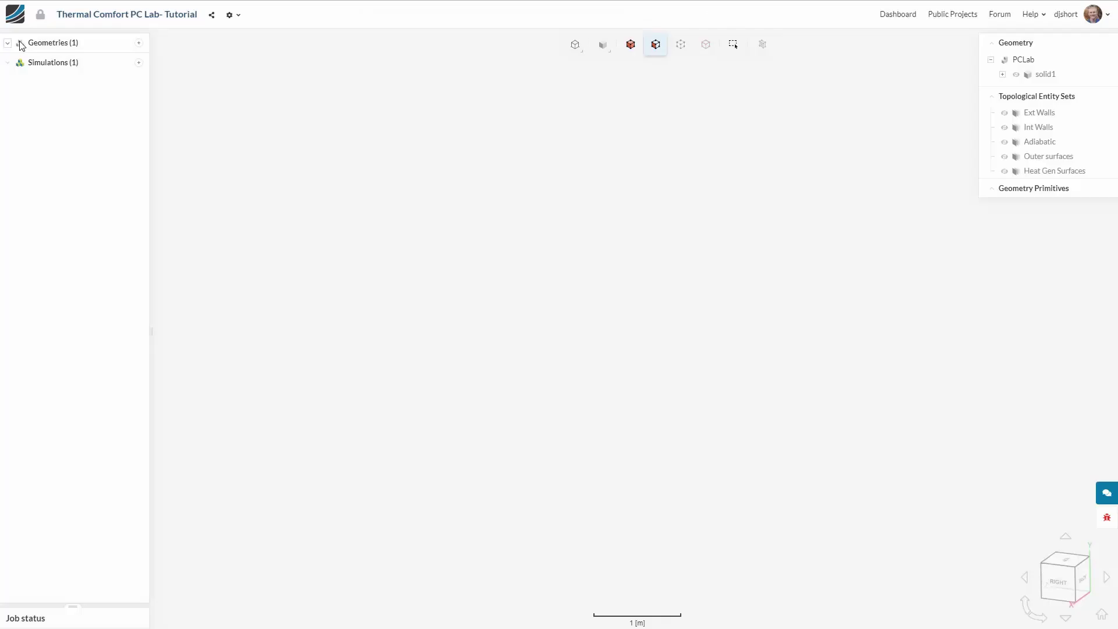
- Open PCLab and hide its outer front face, turning the view to the desks and people inside
click(33, 61)
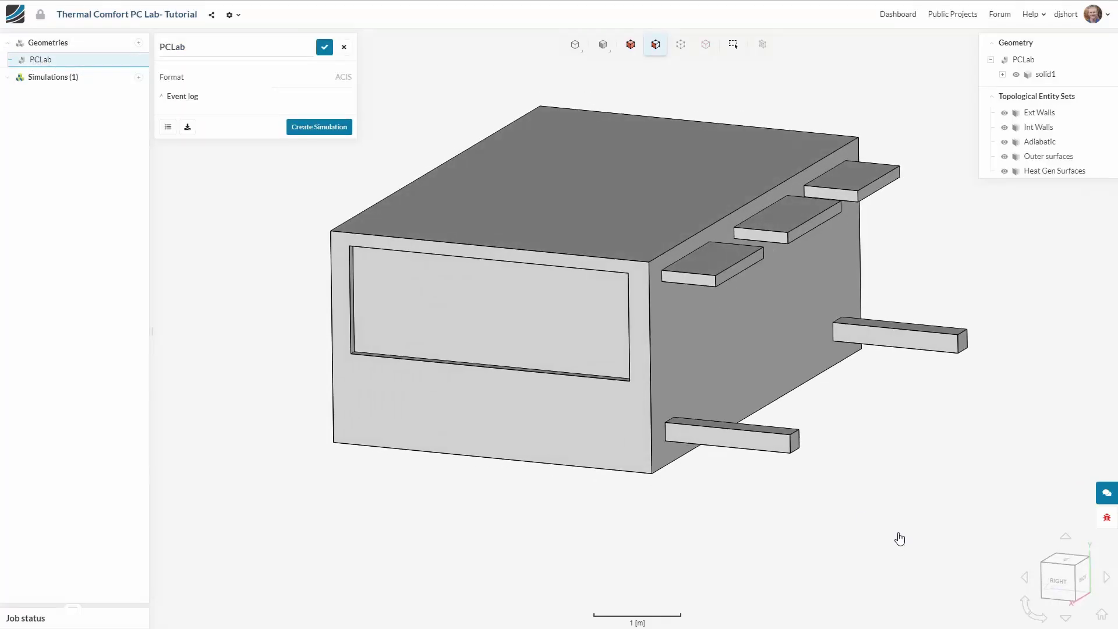
click(454, 330)
right_click(258, 261)
click(287, 323)
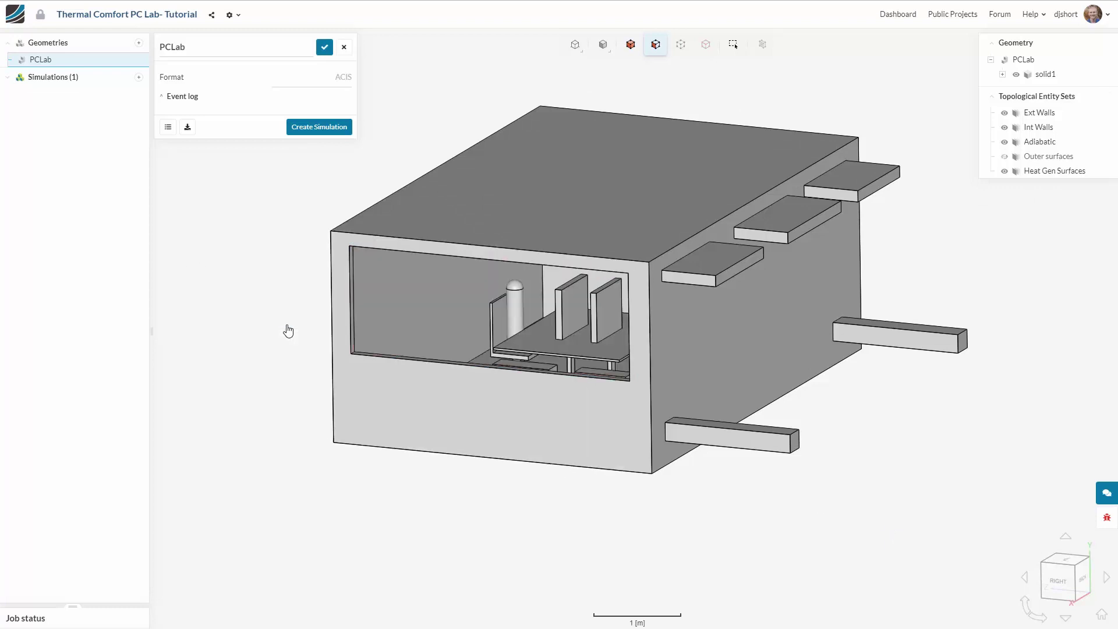
drag(283, 335, 326, 319)
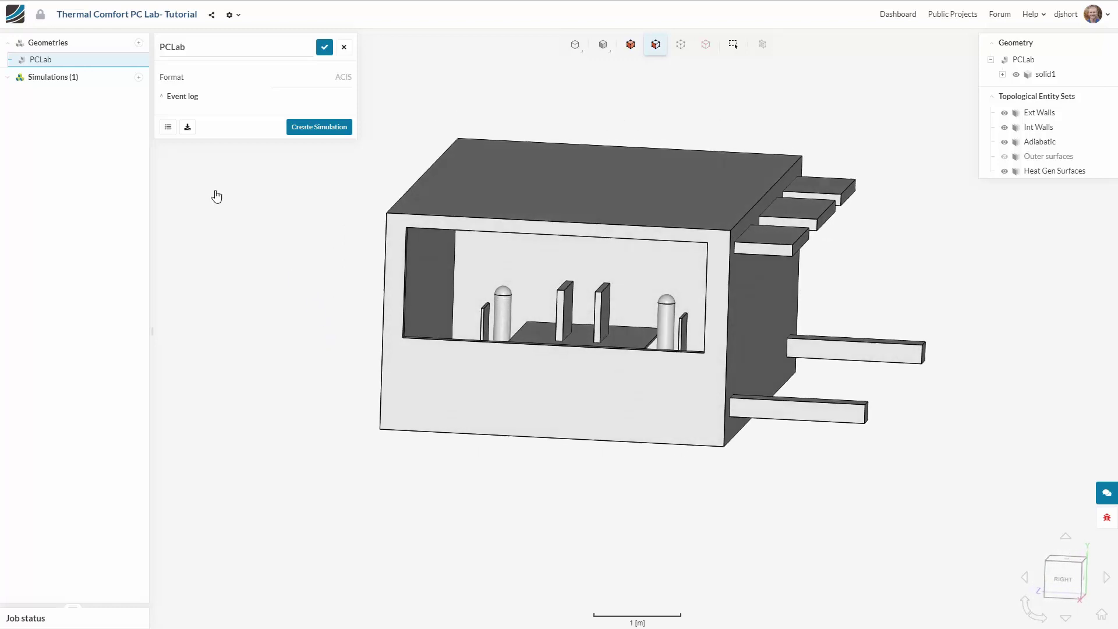
- Cancel a new convective heat transfer simulation and expand the existing Convective Heat Transfer-Radiation setup
click(140, 77)
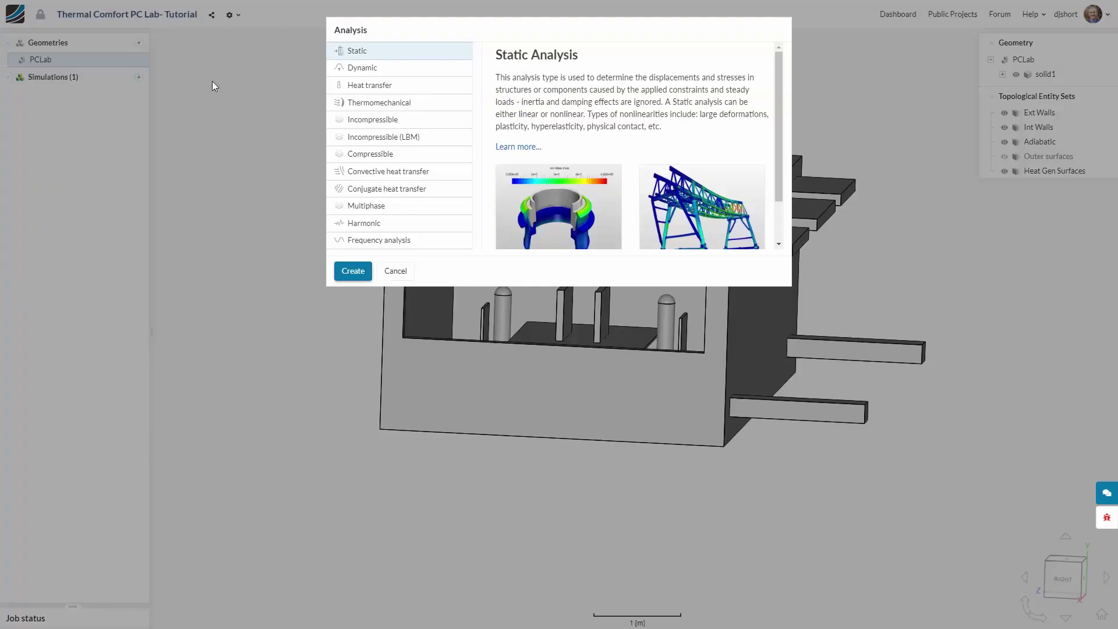
click(383, 173)
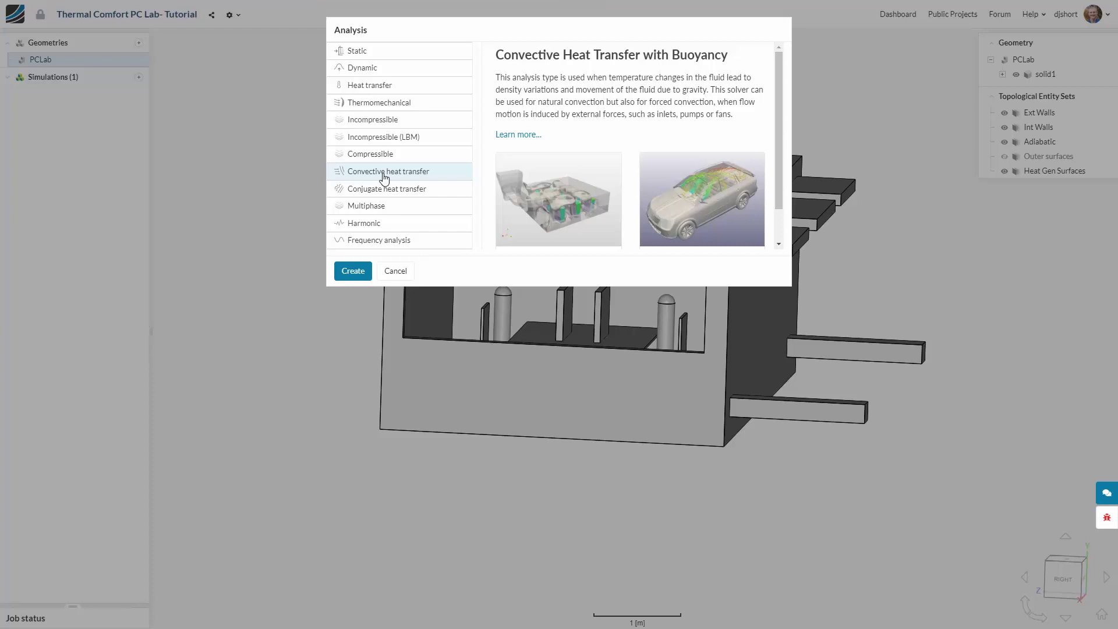
click(396, 272)
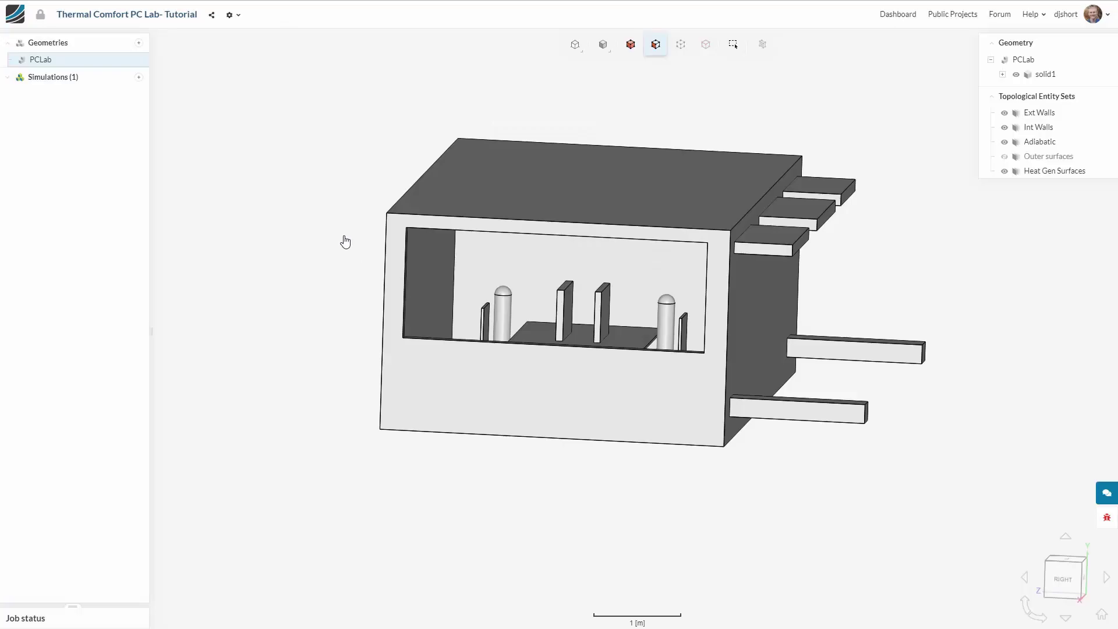
click(73, 78)
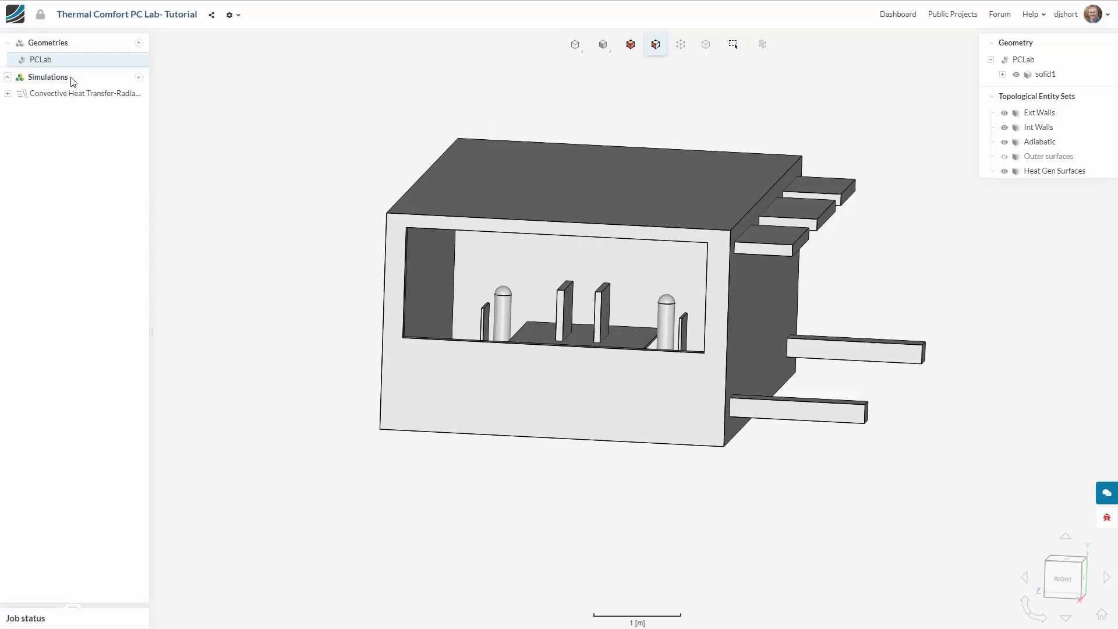
click(72, 94)
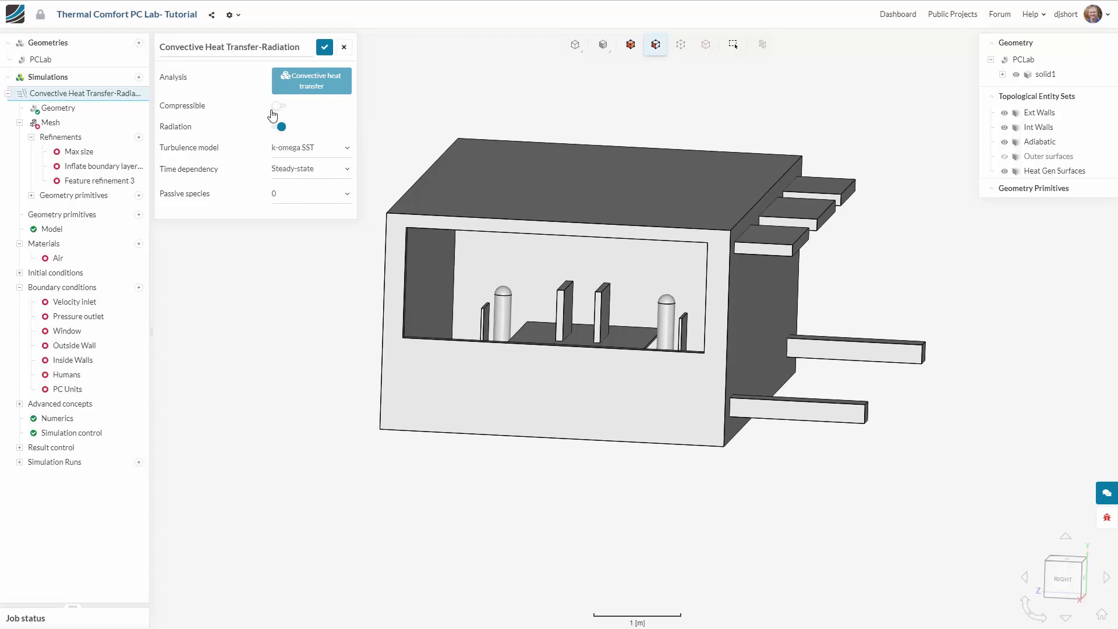
- Assign the whole solid1 volume to the Max size mesh refinement
click(103, 125)
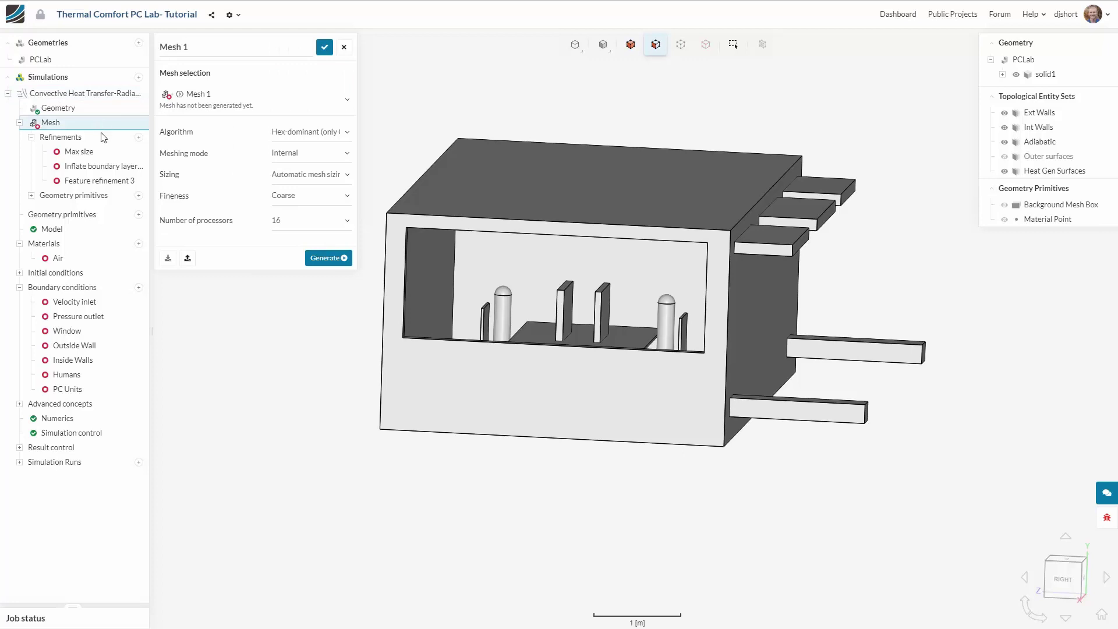
drag(811, 521, 622, 495)
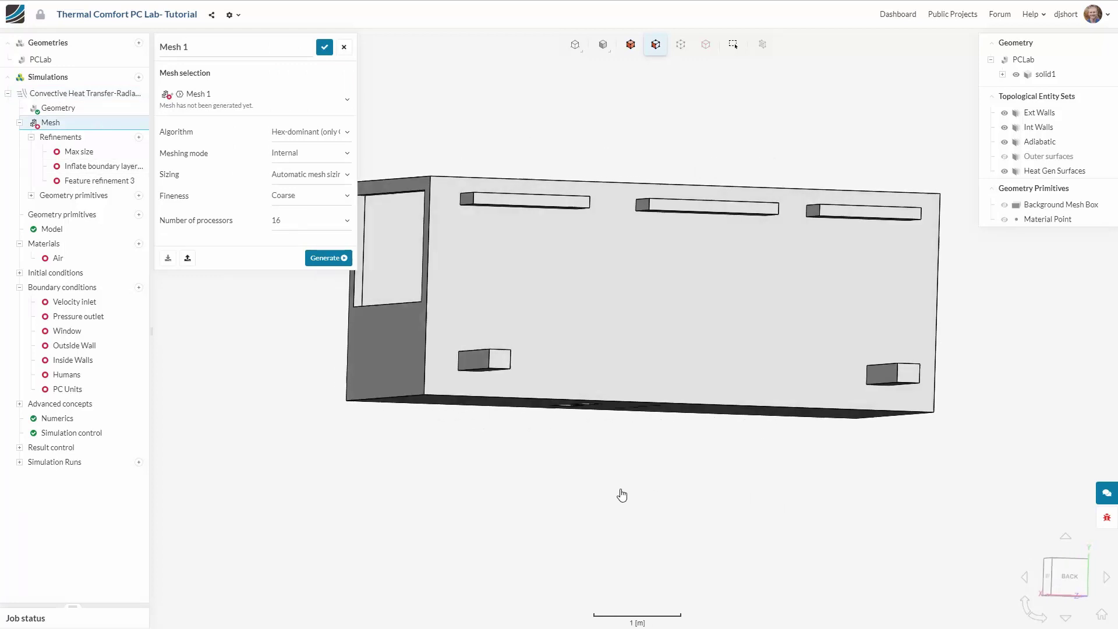
click(1066, 577)
scroll(879, 384, up, 5)
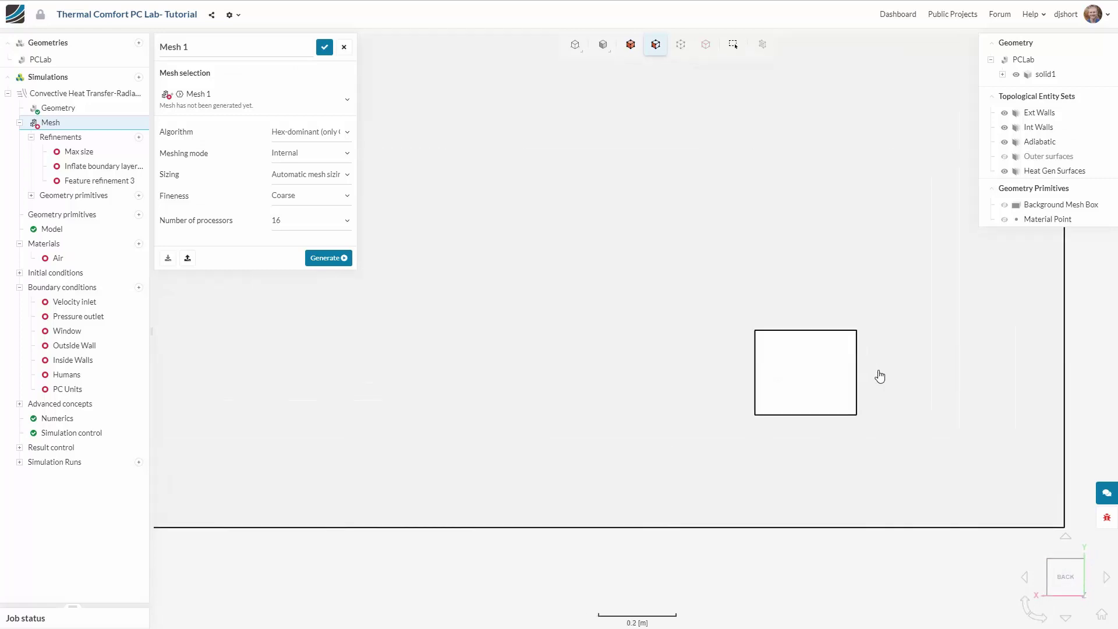
scroll(876, 378, up, 3)
scroll(739, 379, up, 3)
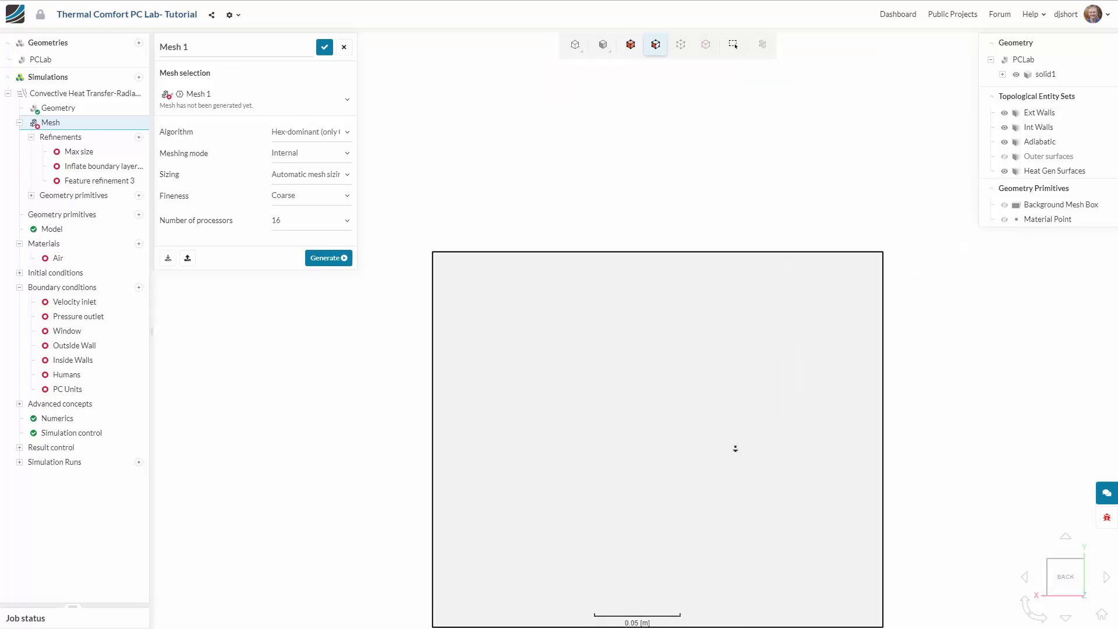
right_drag(736, 449, 721, 540)
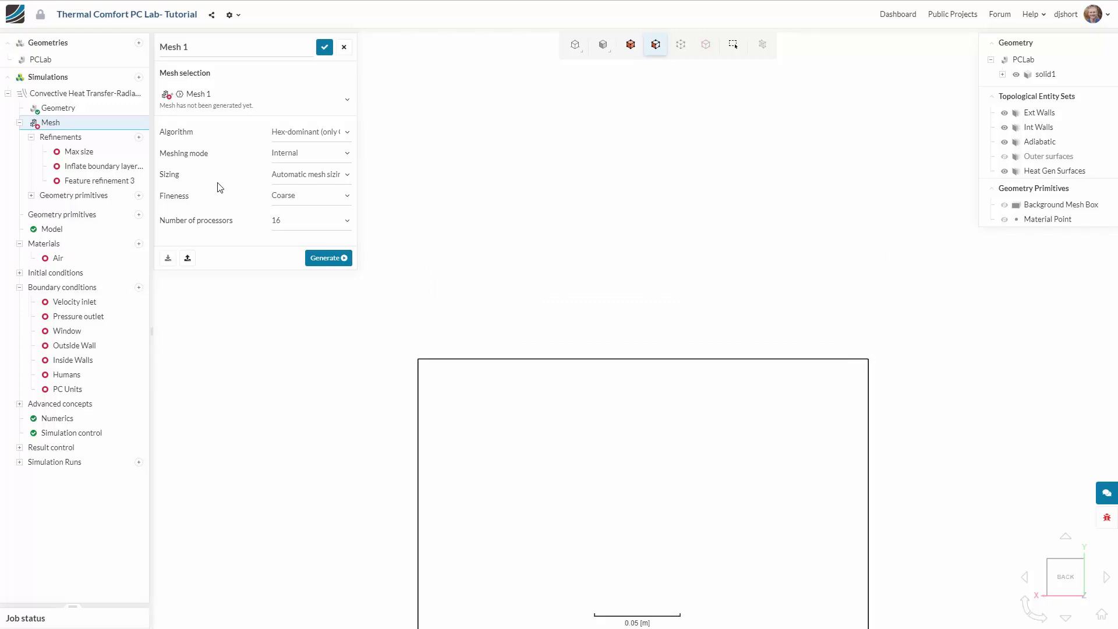
click(80, 151)
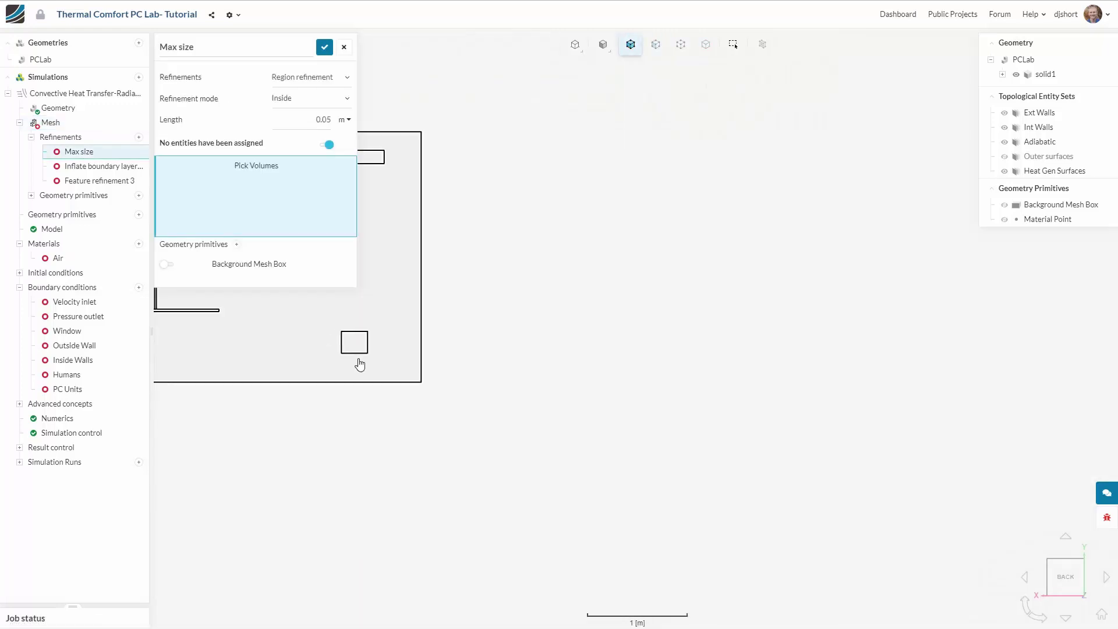
drag(709, 483, 701, 452)
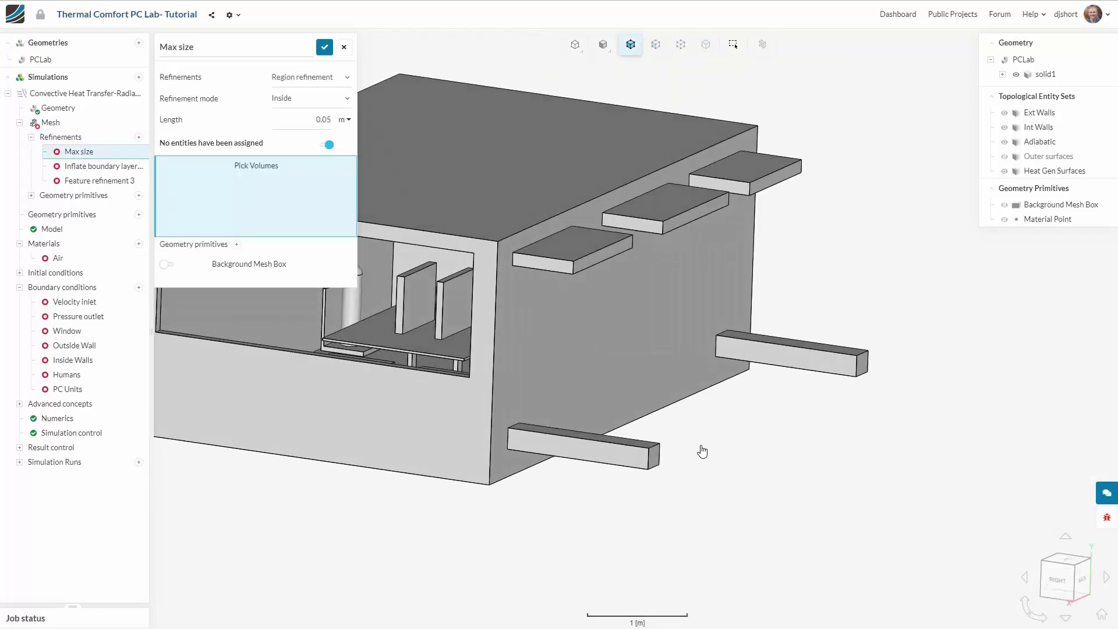
click(565, 339)
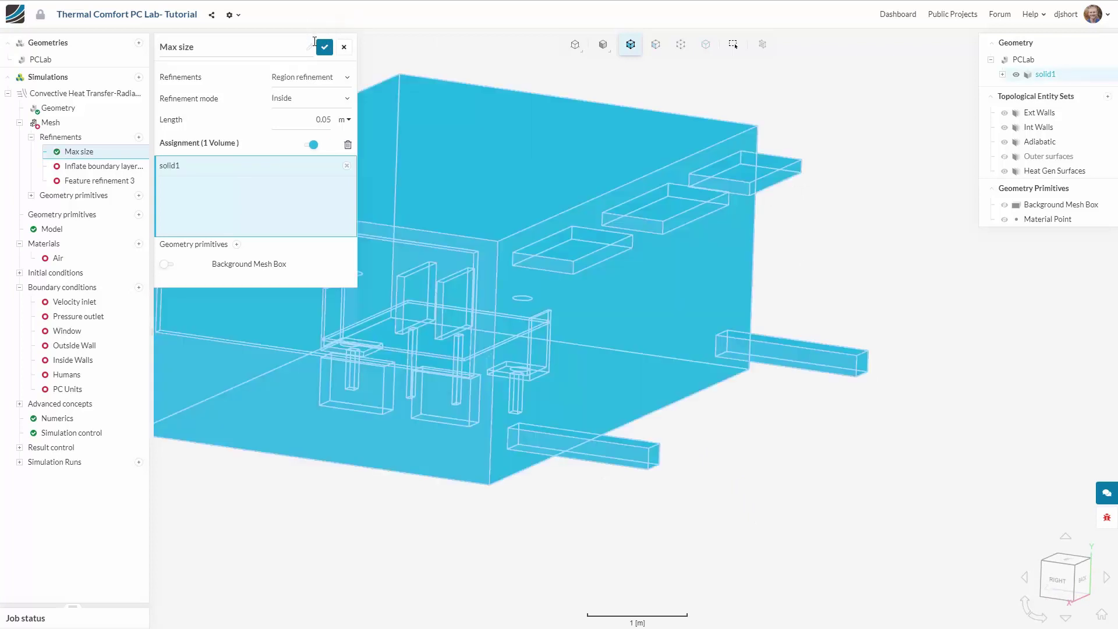
- Show all faces, then apply Inflate boundary layer to all visible faces except five box ends, and save
right_click(912, 268)
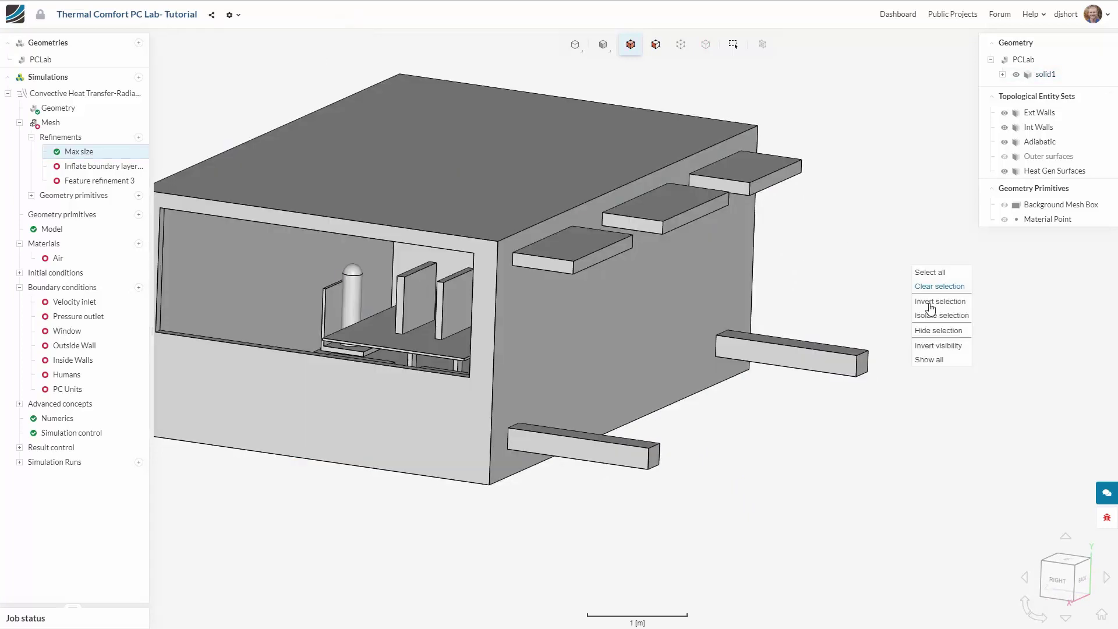
click(929, 360)
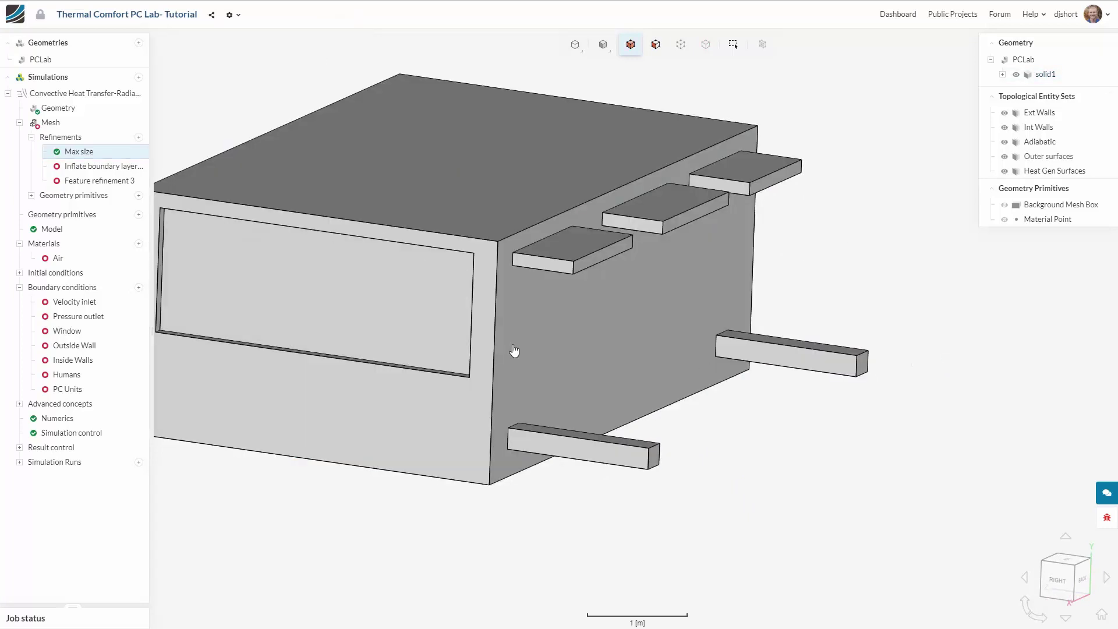
click(96, 166)
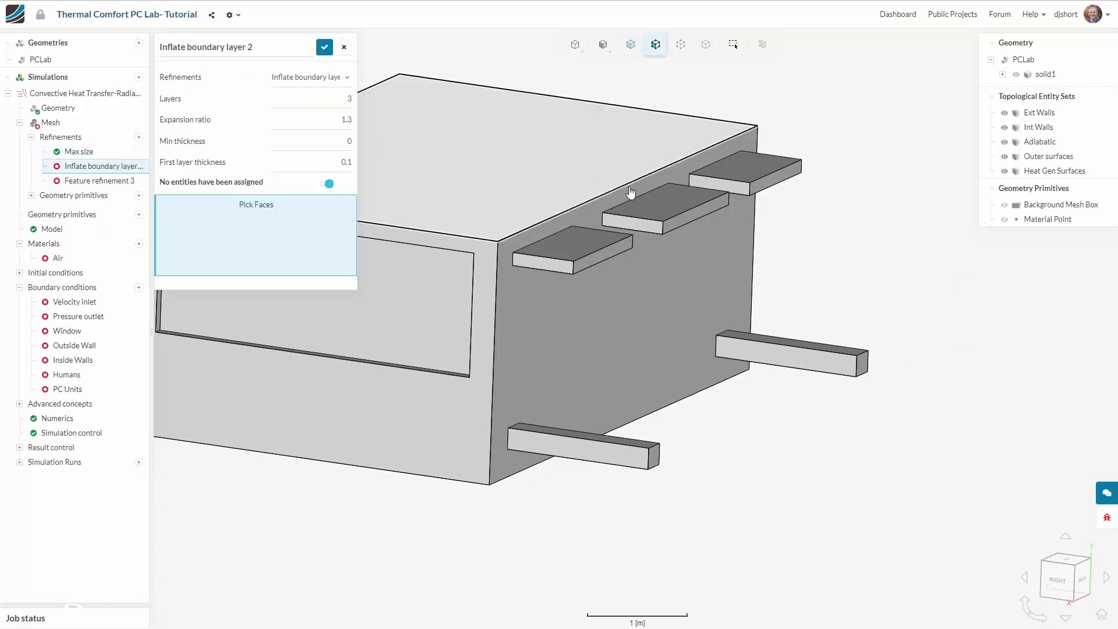
right_drag(803, 268, 902, 295)
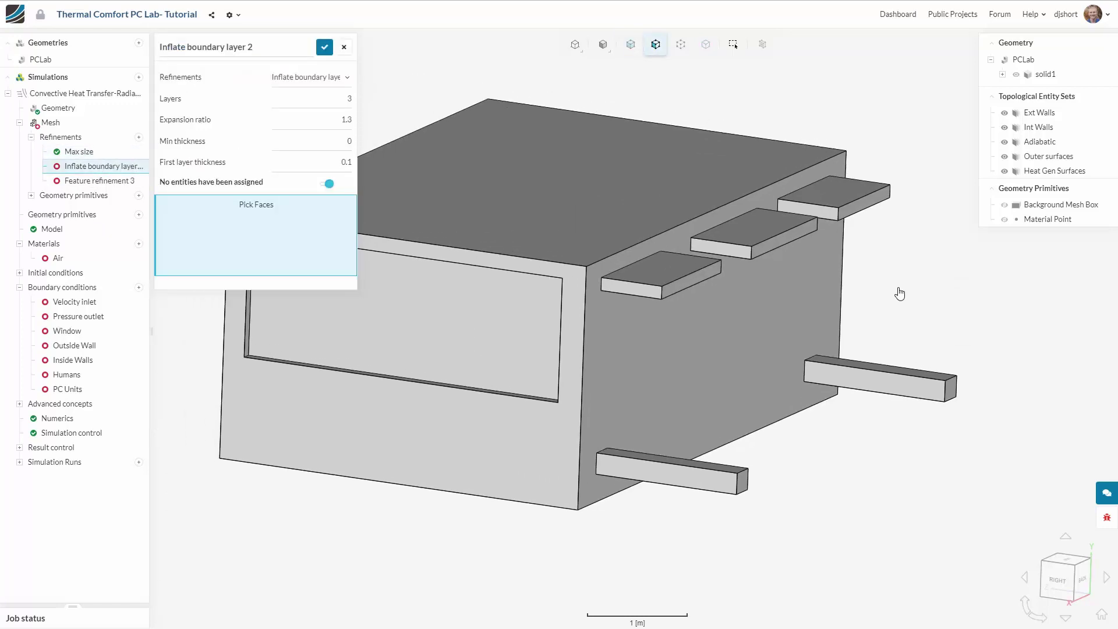
right_click(899, 293)
click(912, 296)
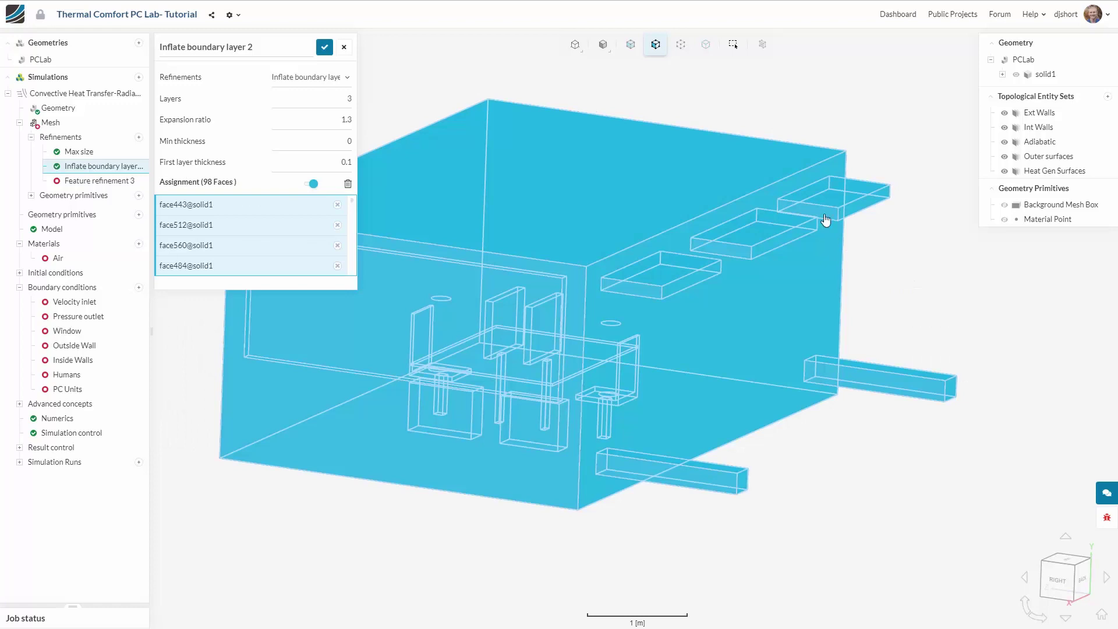
click(876, 208)
click(786, 238)
click(702, 281)
click(951, 388)
click(741, 481)
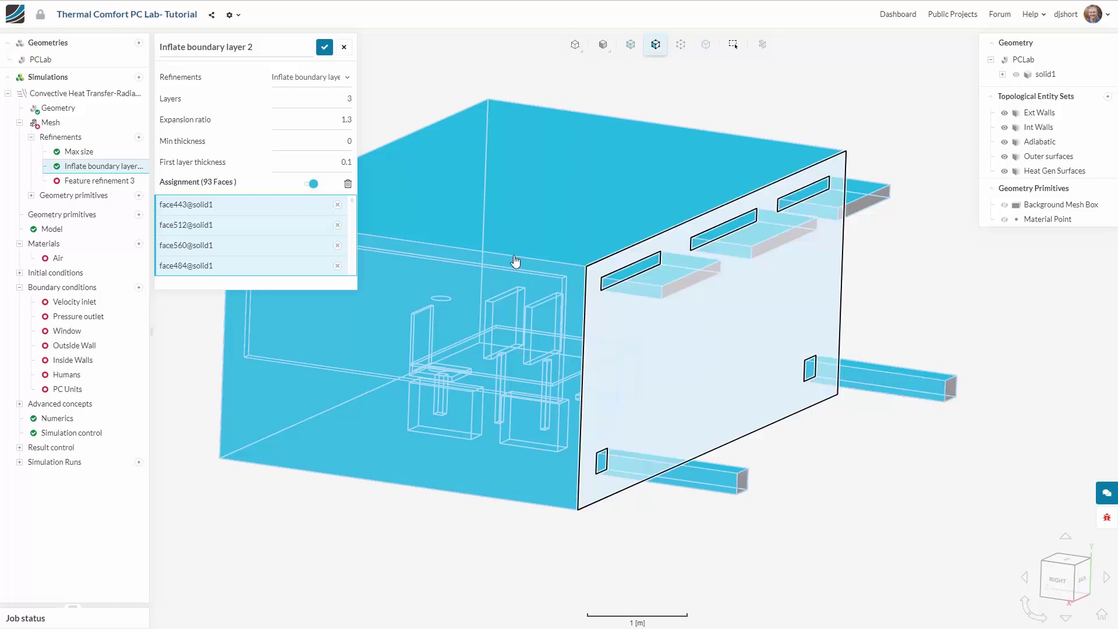
click(325, 49)
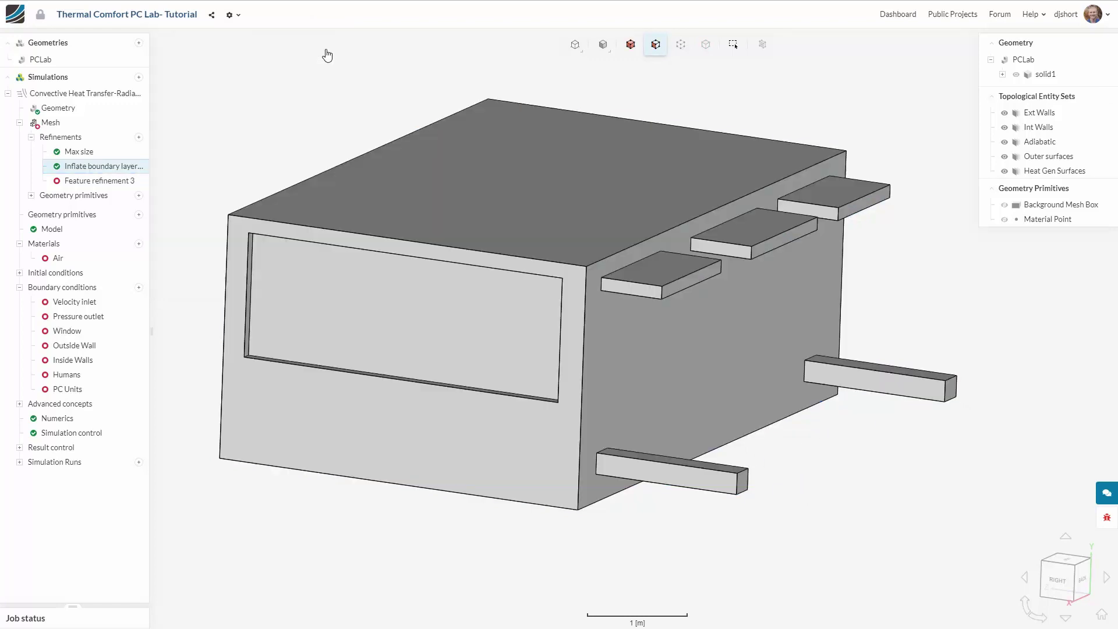
- Assign all 98 visible faces to Feature refinement 3 and start generating the Coarse Mesh 1 on 16 processors
click(93, 181)
right_click(733, 88)
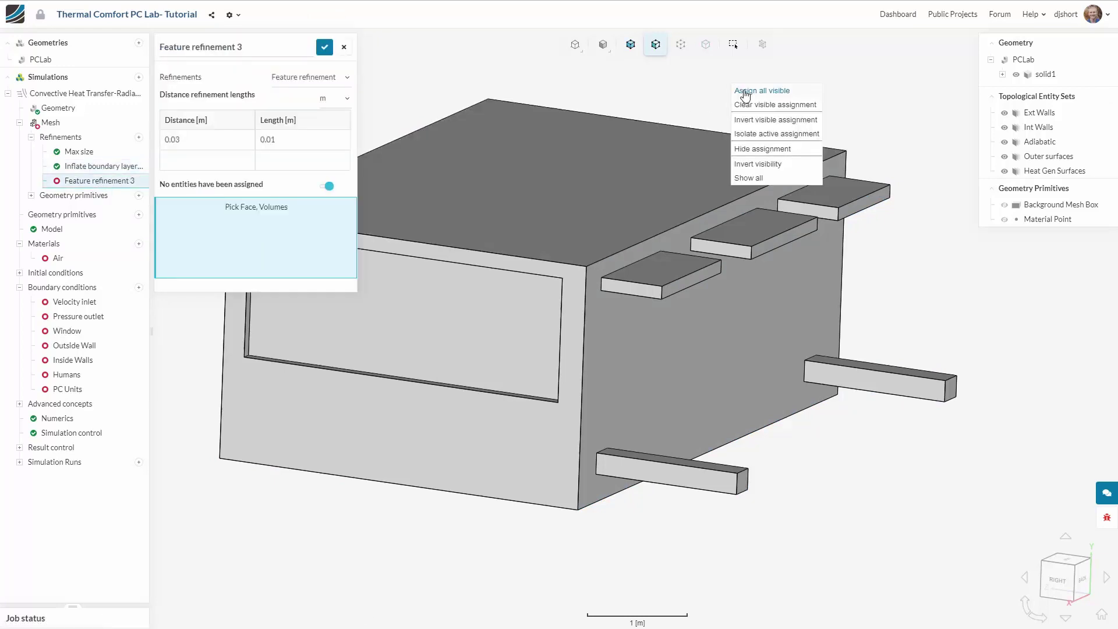
click(746, 91)
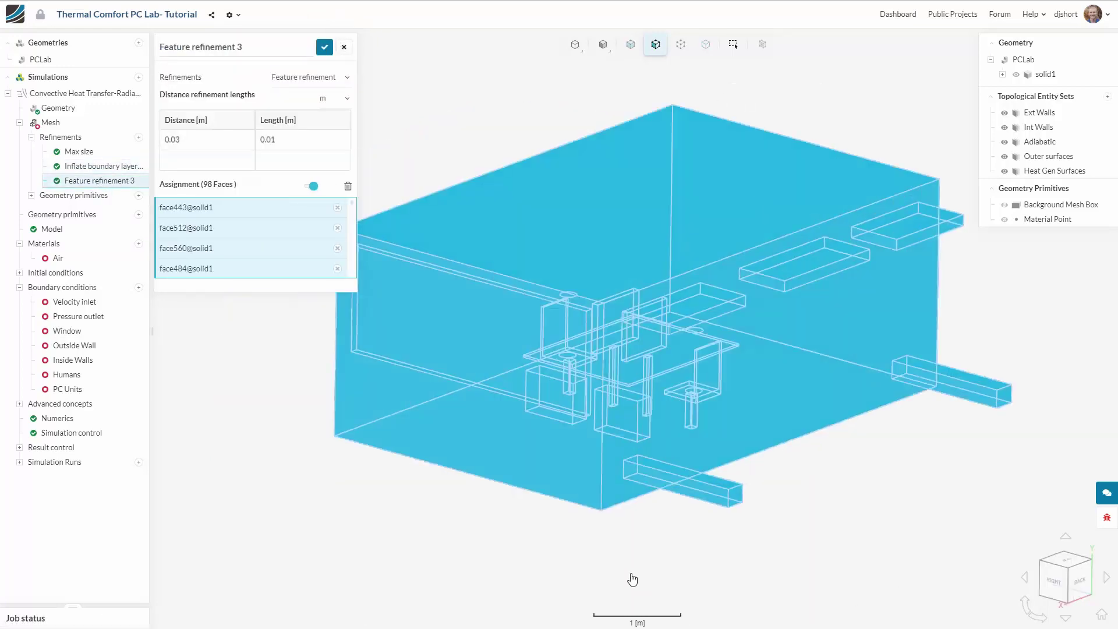
drag(405, 537, 436, 526)
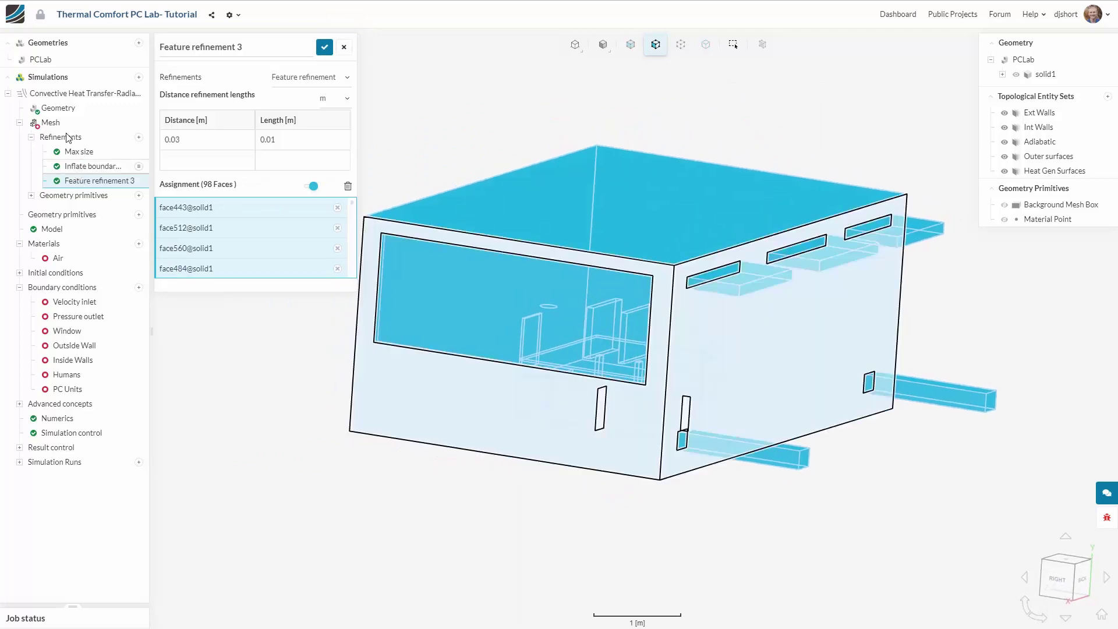
click(65, 123)
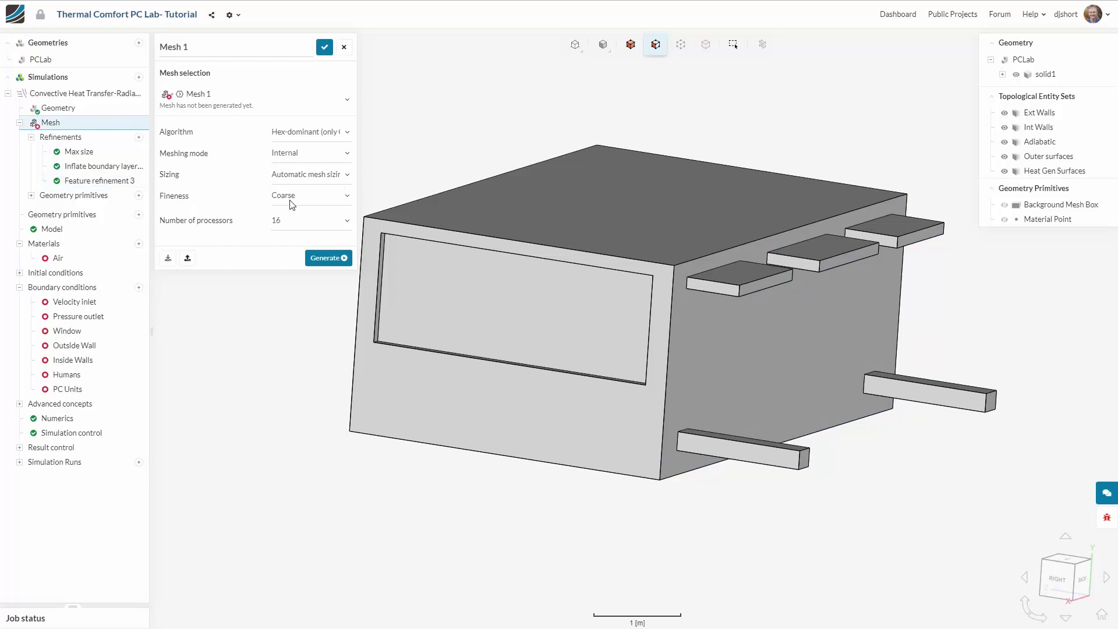
click(328, 259)
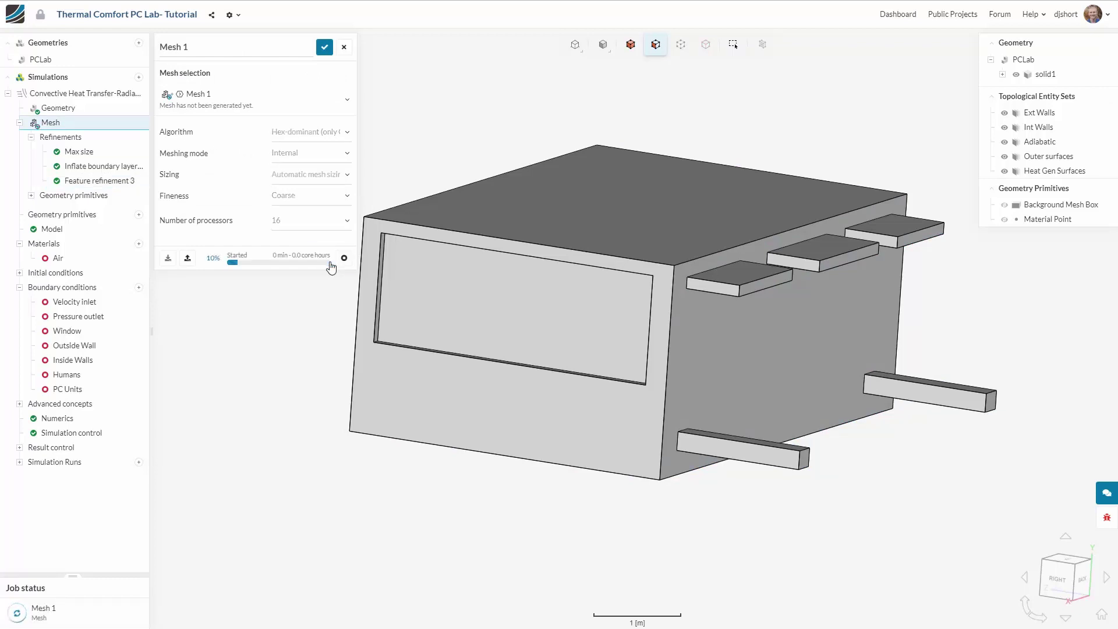
- Check the gravity setting and save the Air material assigned to the solid1 volume
click(85, 233)
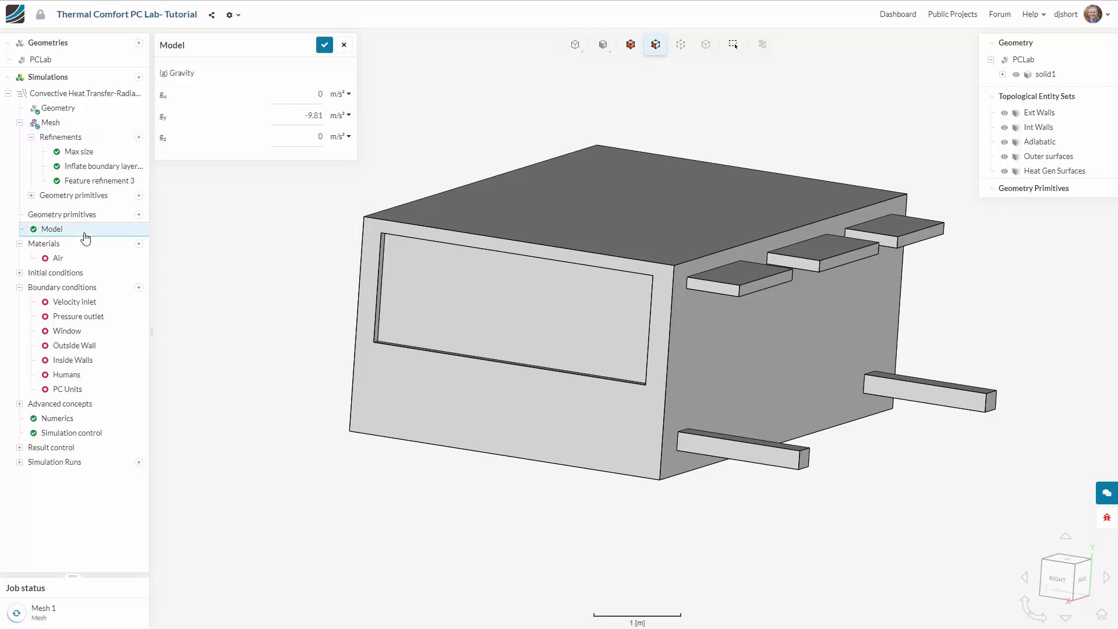
click(1057, 579)
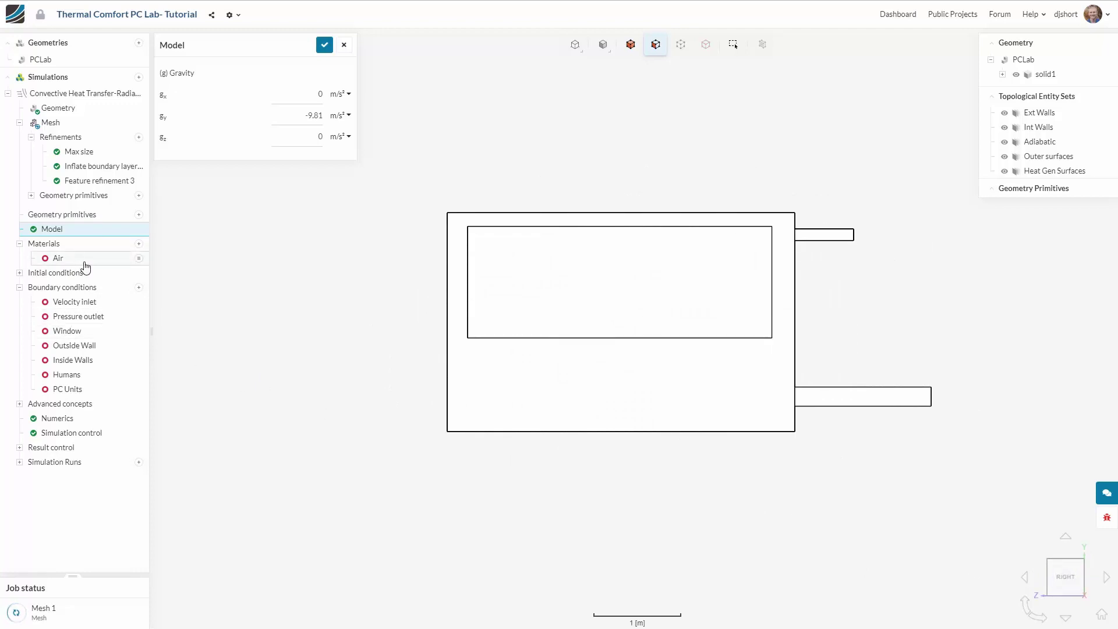
click(58, 258)
mouse_move(574, 543)
mouse_down()
mouse_move(611, 522)
mouse_move(569, 561)
mouse_up()
click(502, 462)
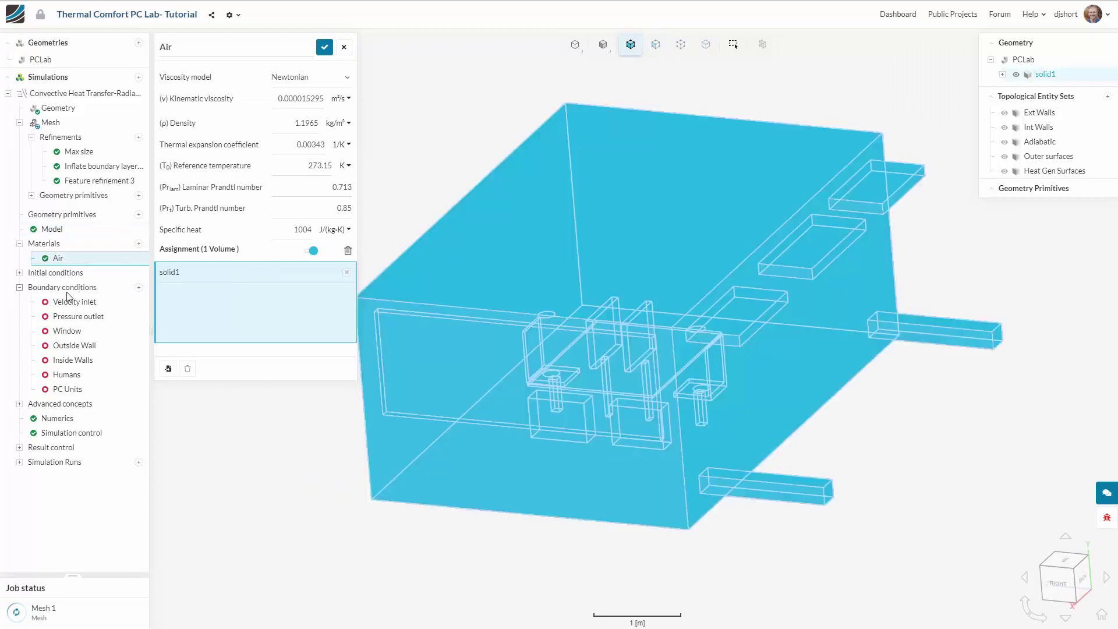
click(324, 47)
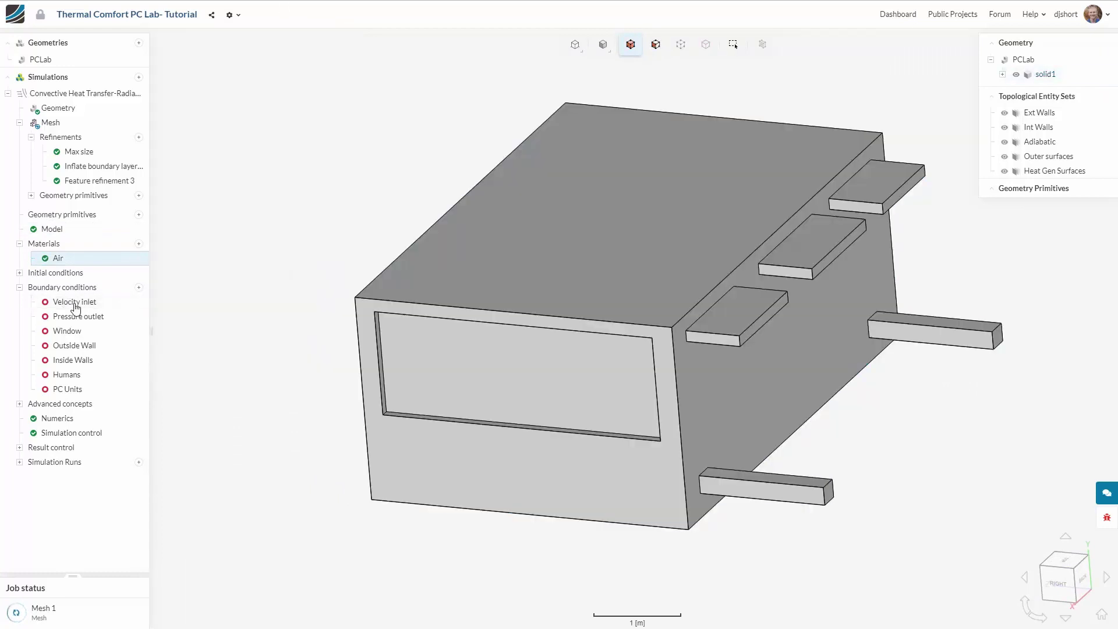
- Review the 298.15 K initial temperature under Initial conditions, then collapse the list
click(67, 274)
click(79, 319)
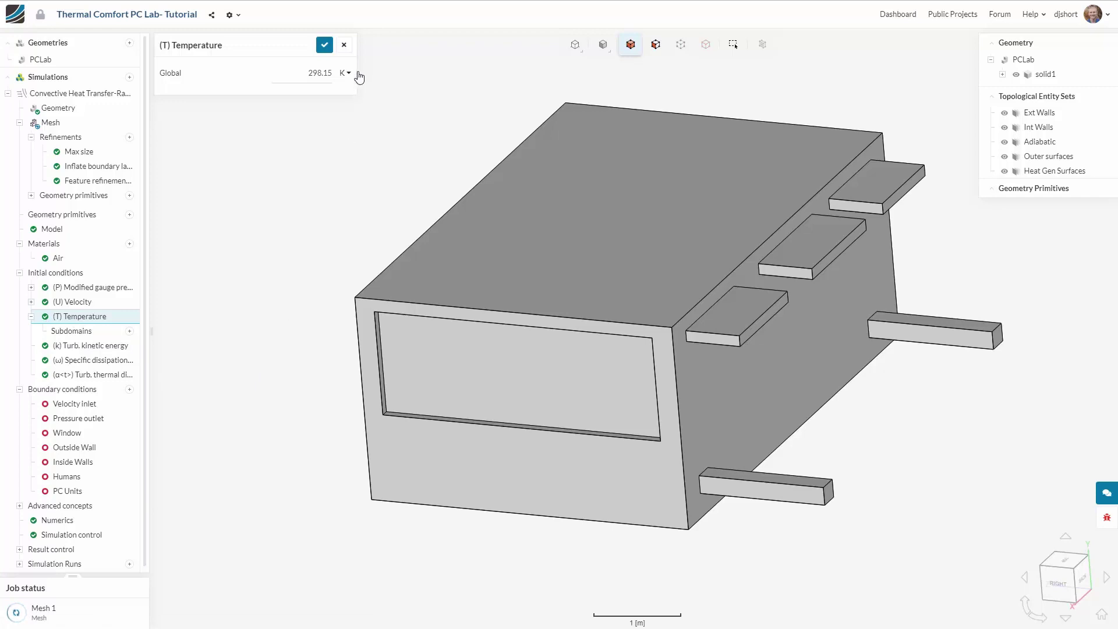
click(20, 273)
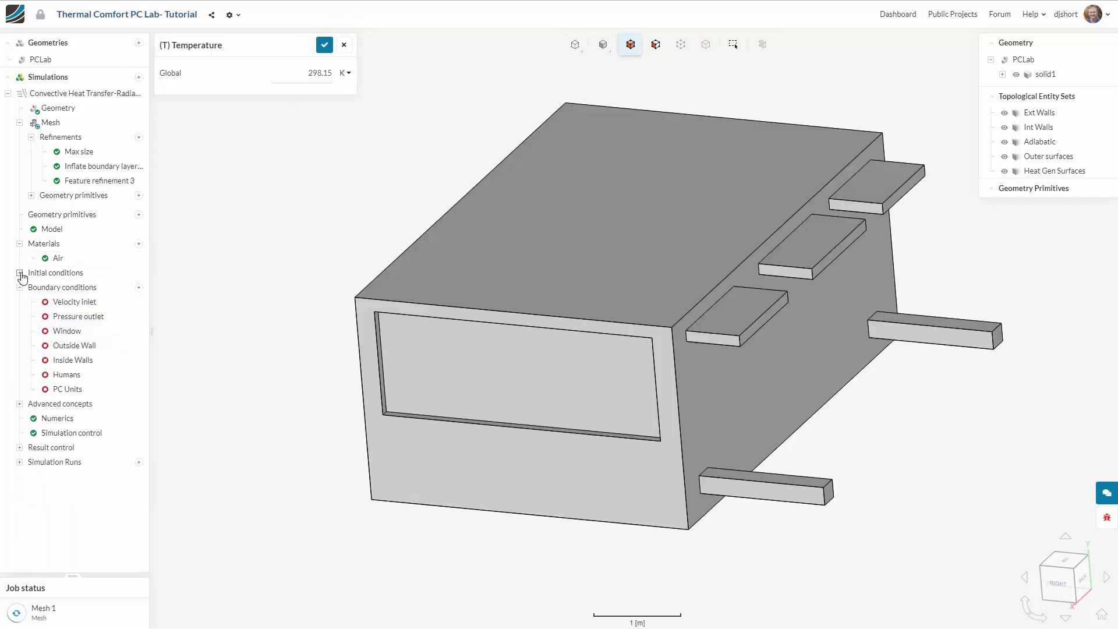
- Assign the three upper vents' front faces to the 3 m/s Velocity inlet and save
click(75, 308)
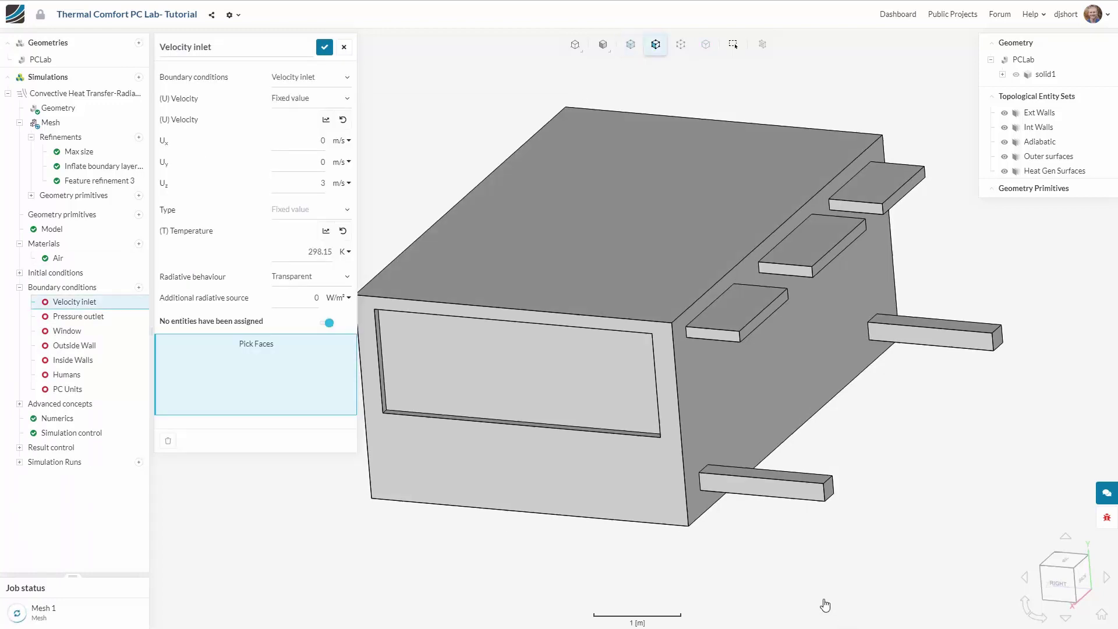
drag(824, 602, 765, 592)
scroll(873, 233, up, 5)
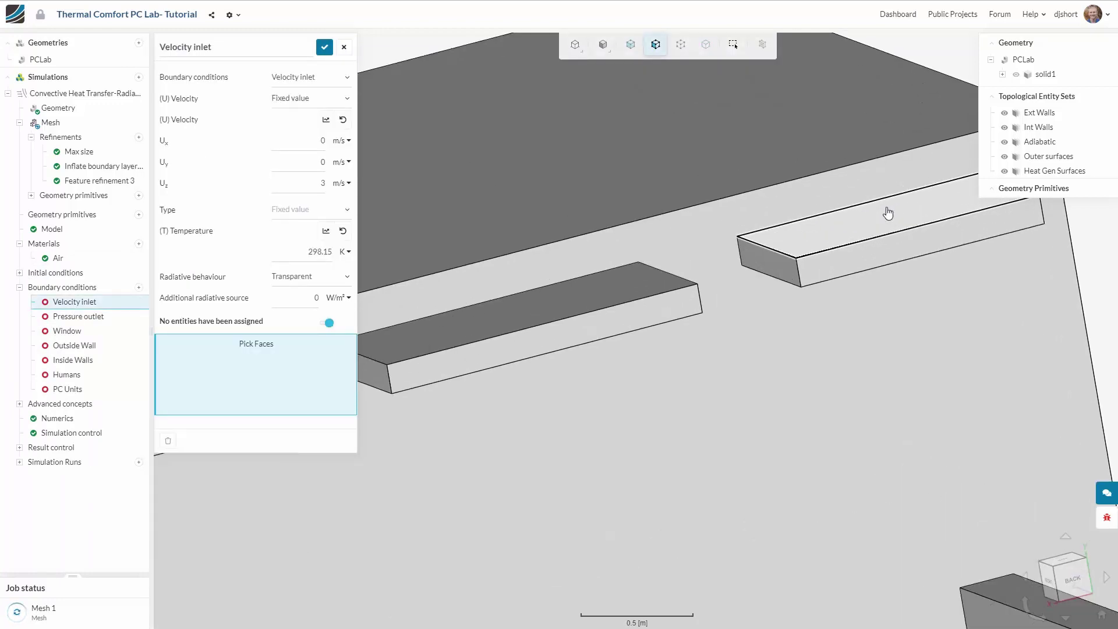
click(872, 262)
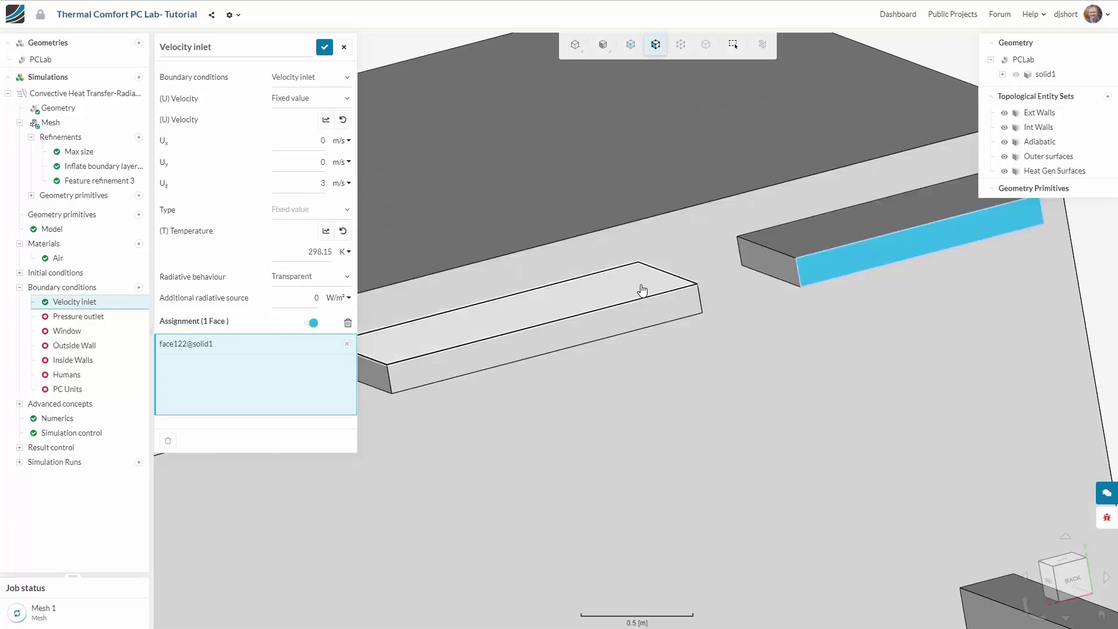
click(592, 332)
drag(592, 334, 847, 335)
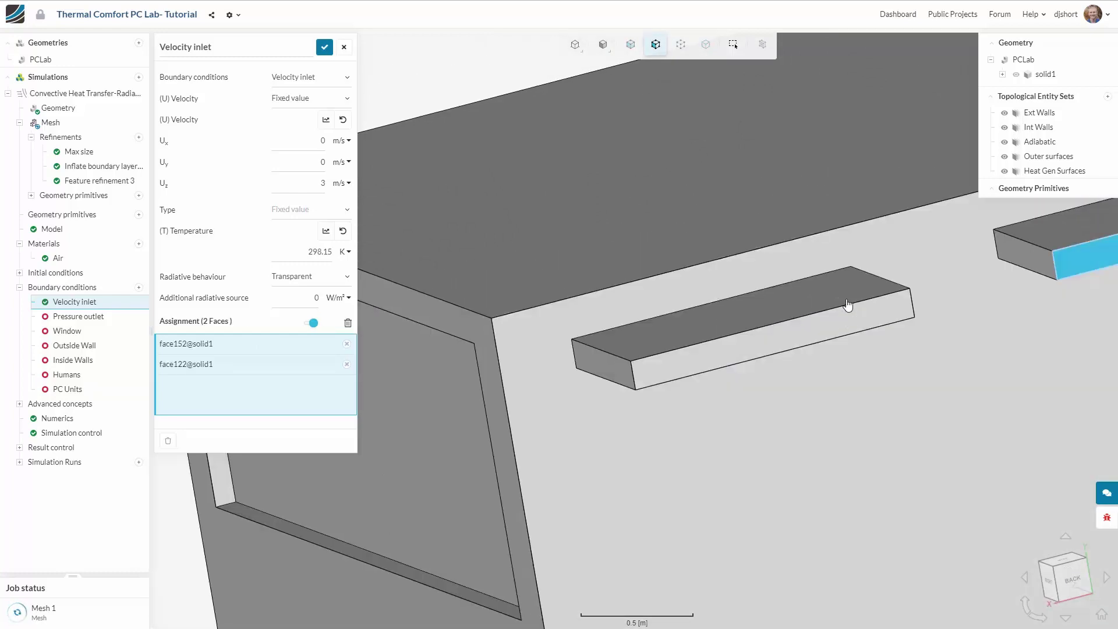
click(852, 336)
scroll(911, 455, down, 5)
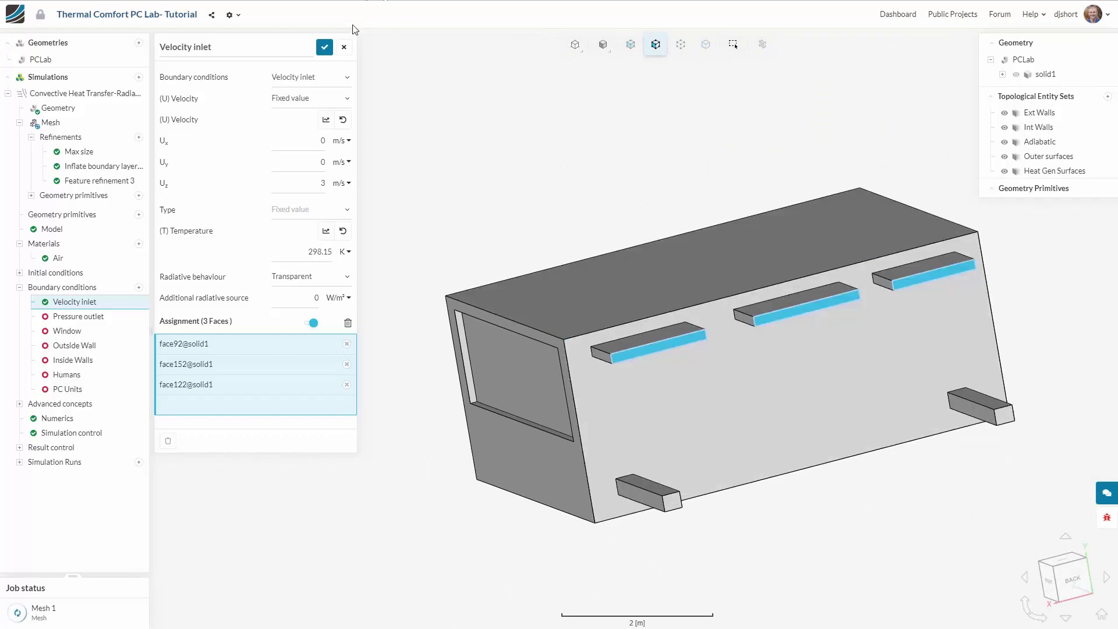
click(324, 48)
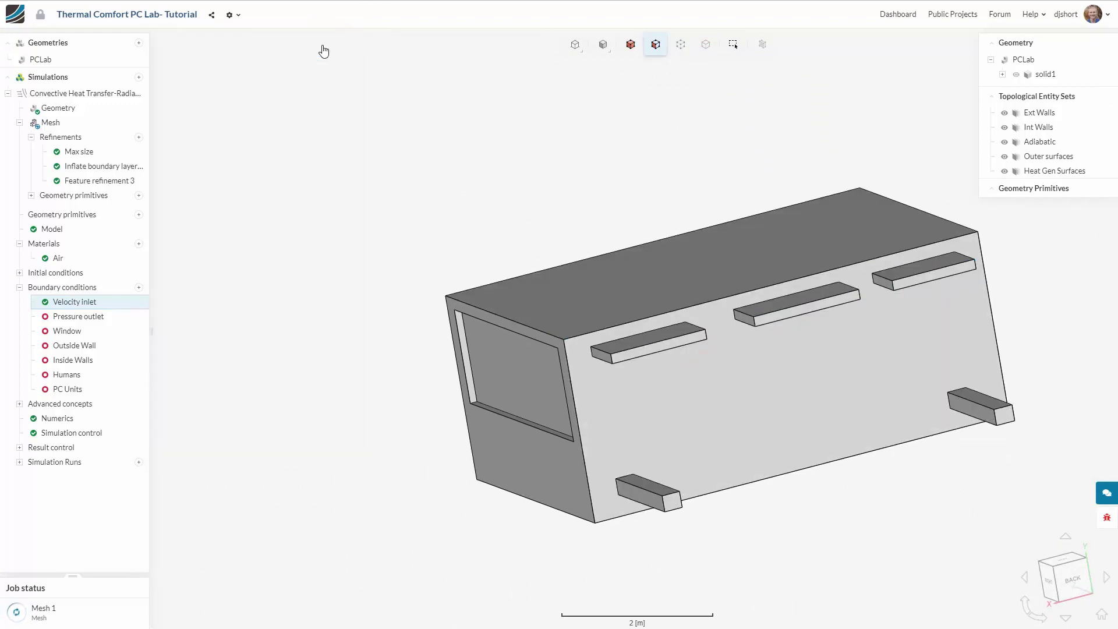
- Assign both lower vents' end faces to the 0 Pa Pressure outlet and save
click(70, 316)
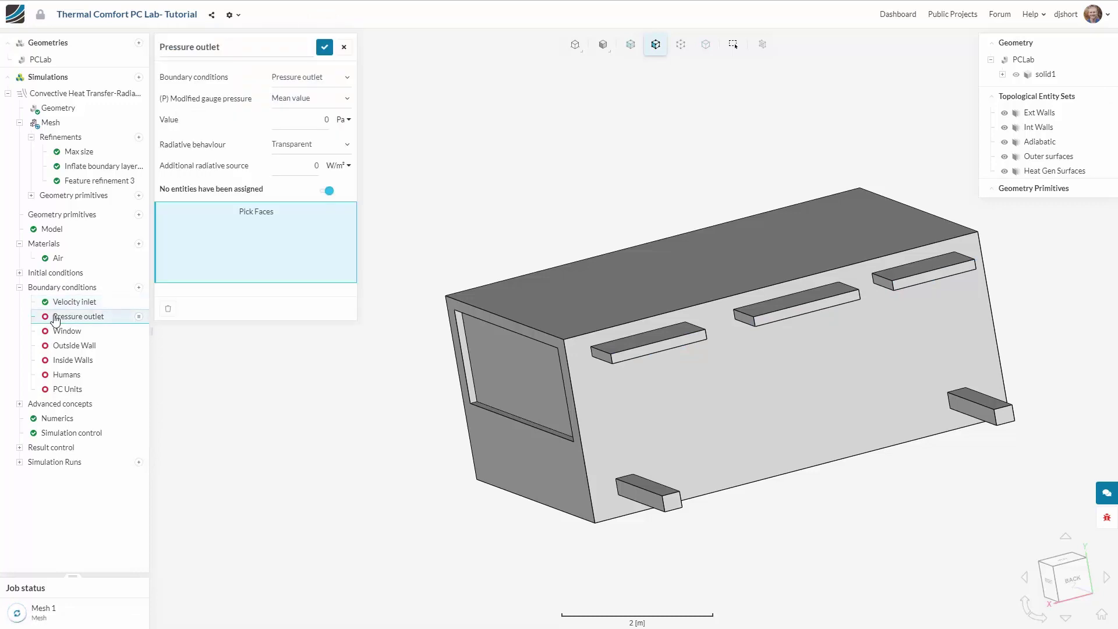
click(1006, 417)
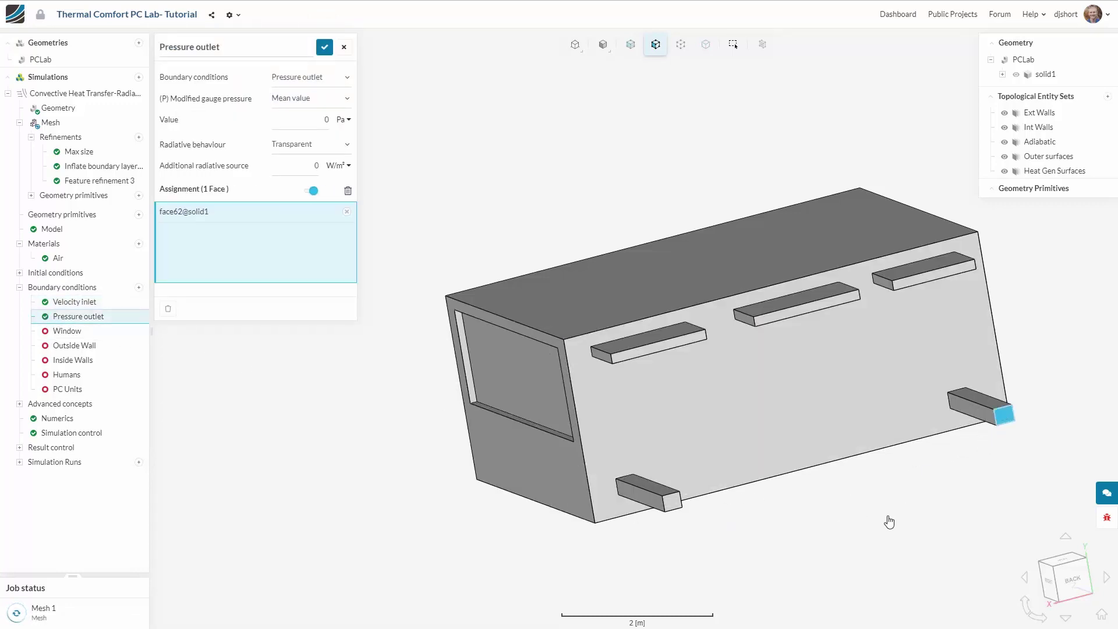
scroll(679, 528, up, 3)
click(671, 467)
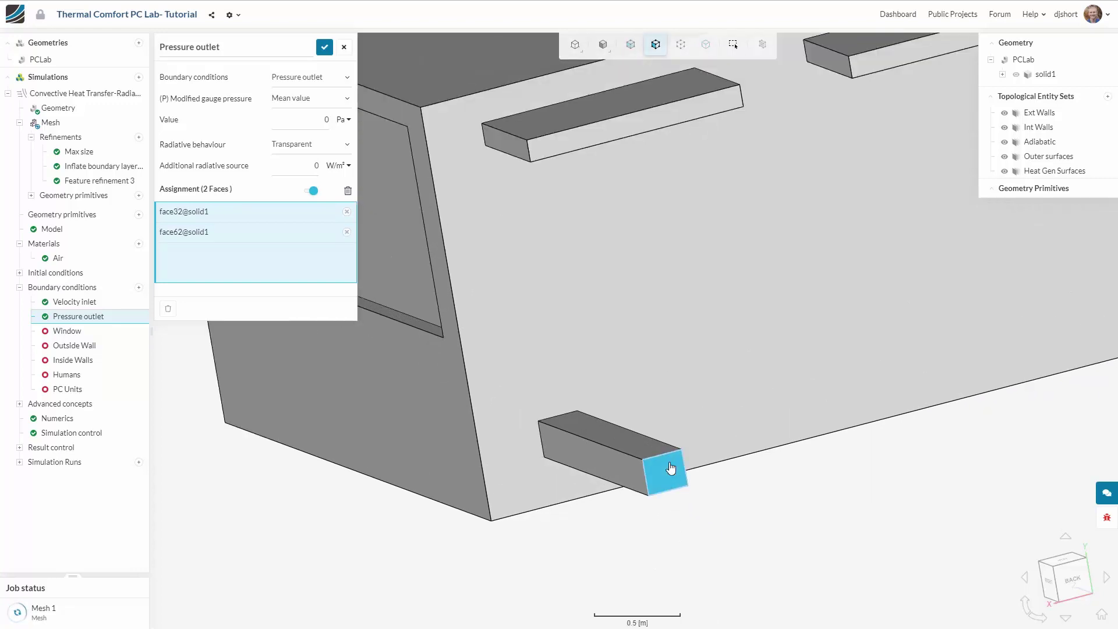
scroll(669, 460, down, 5)
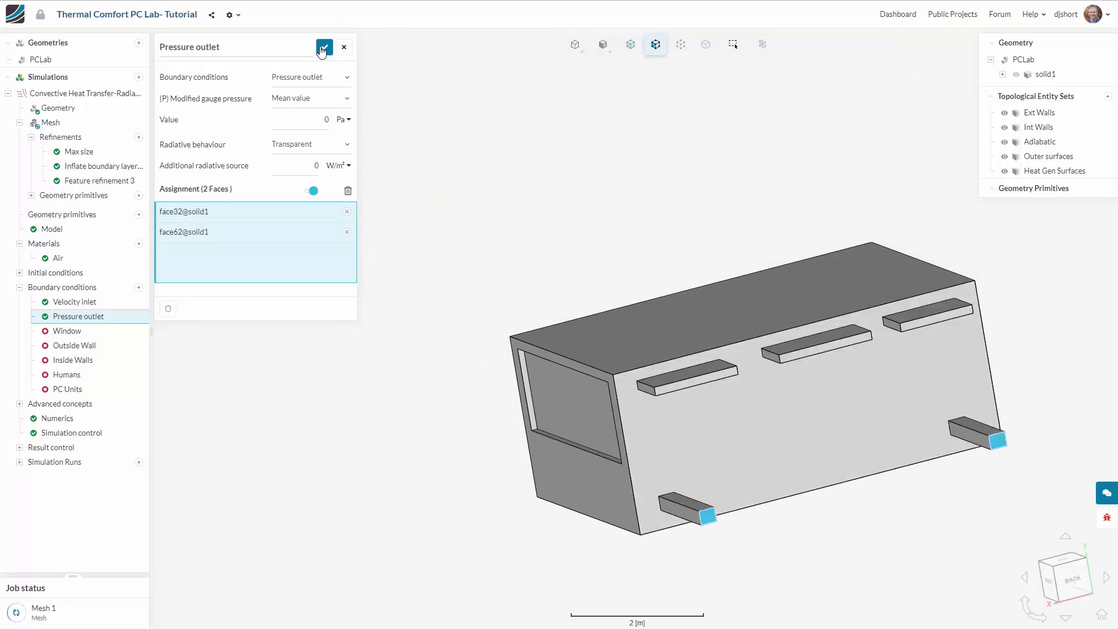
click(323, 49)
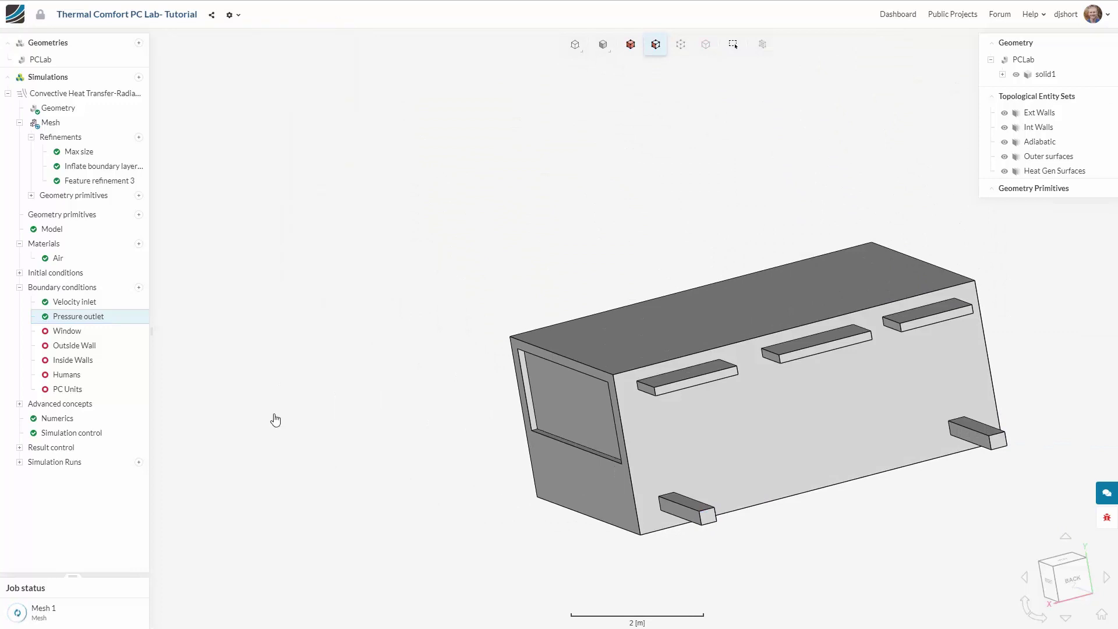
- Assign the window pane face to the Window condition (10 W/(K·m²)) and save
click(140, 330)
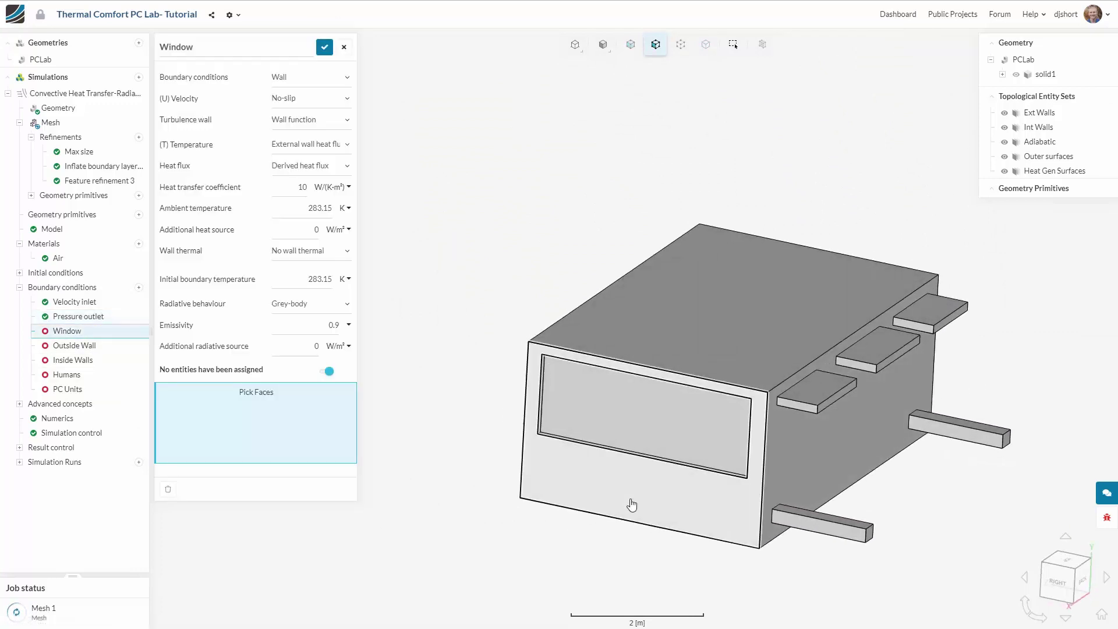
scroll(638, 466, up, 3)
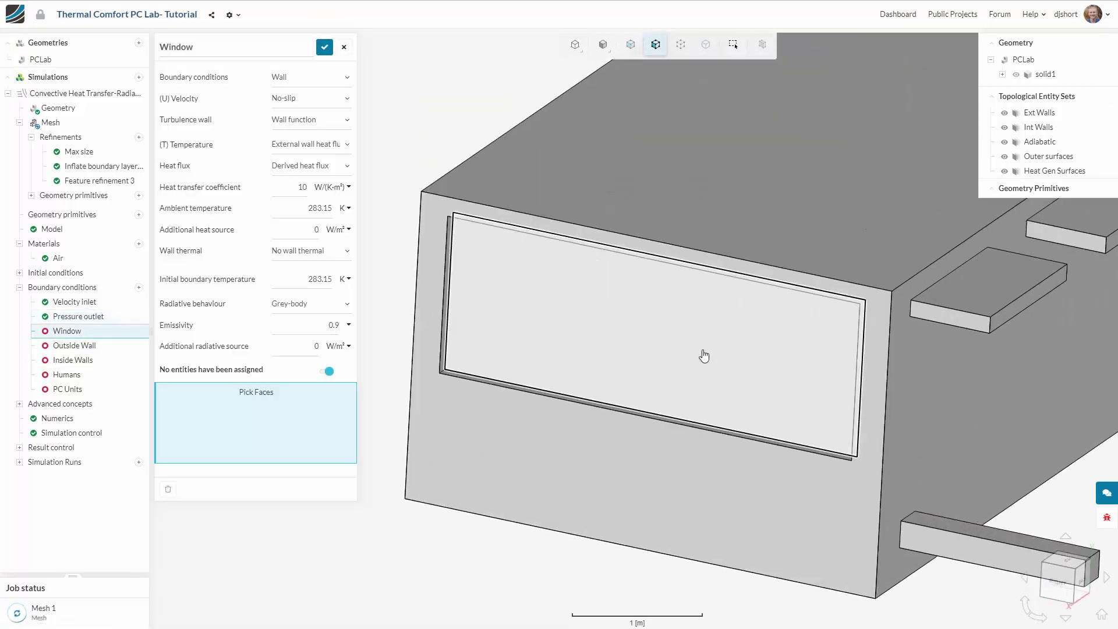
click(704, 356)
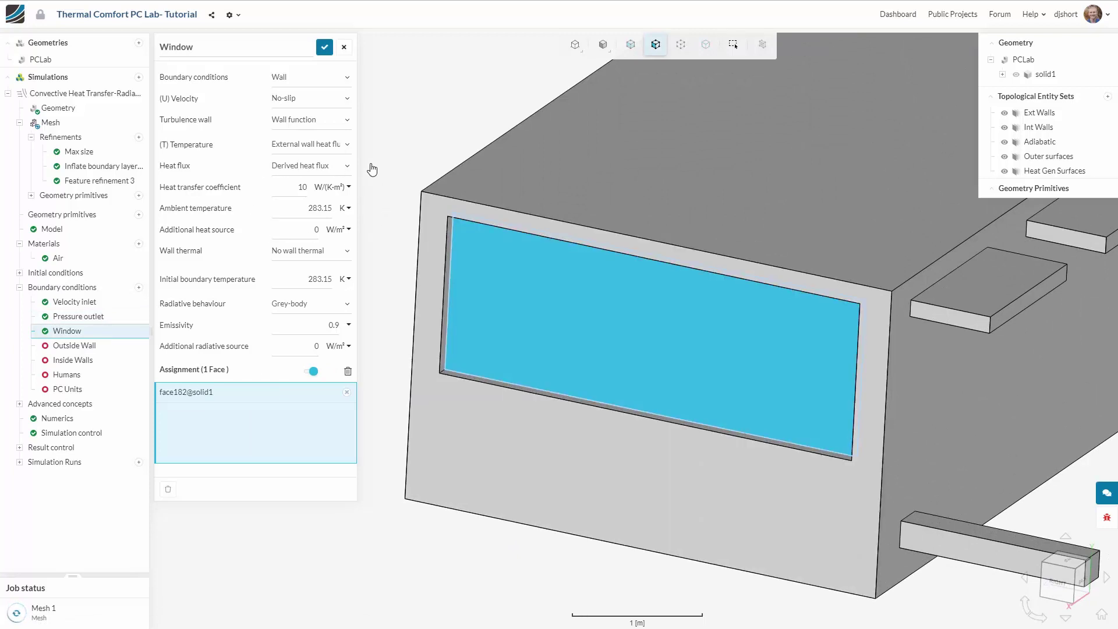
click(326, 50)
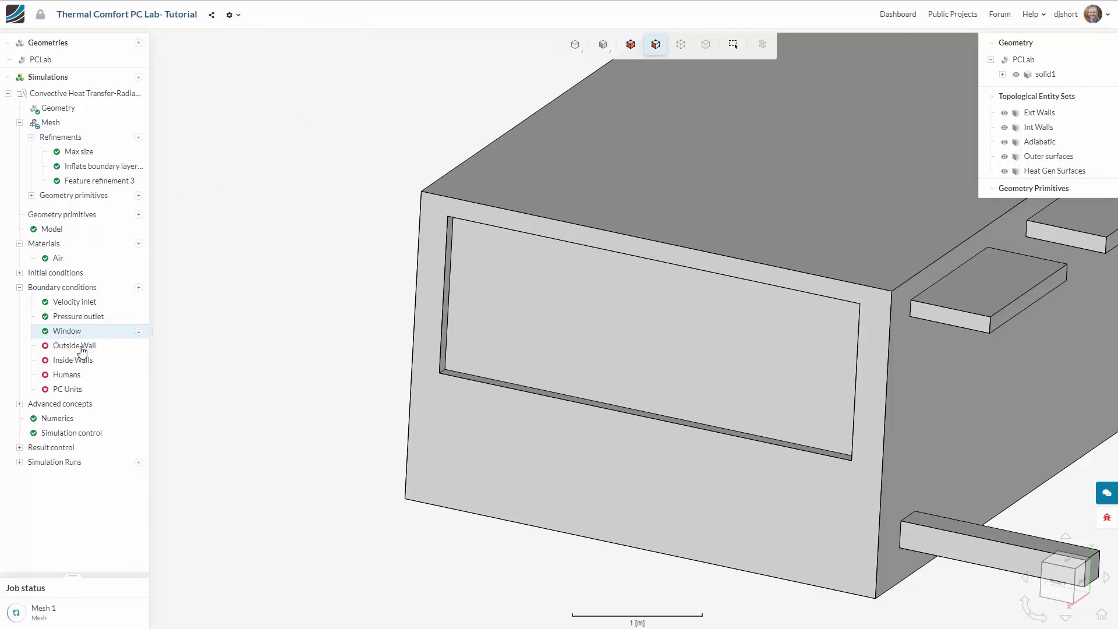
- Assign the front wall face to the Outside Wall condition (5 W/(K·m²)) and save
click(75, 346)
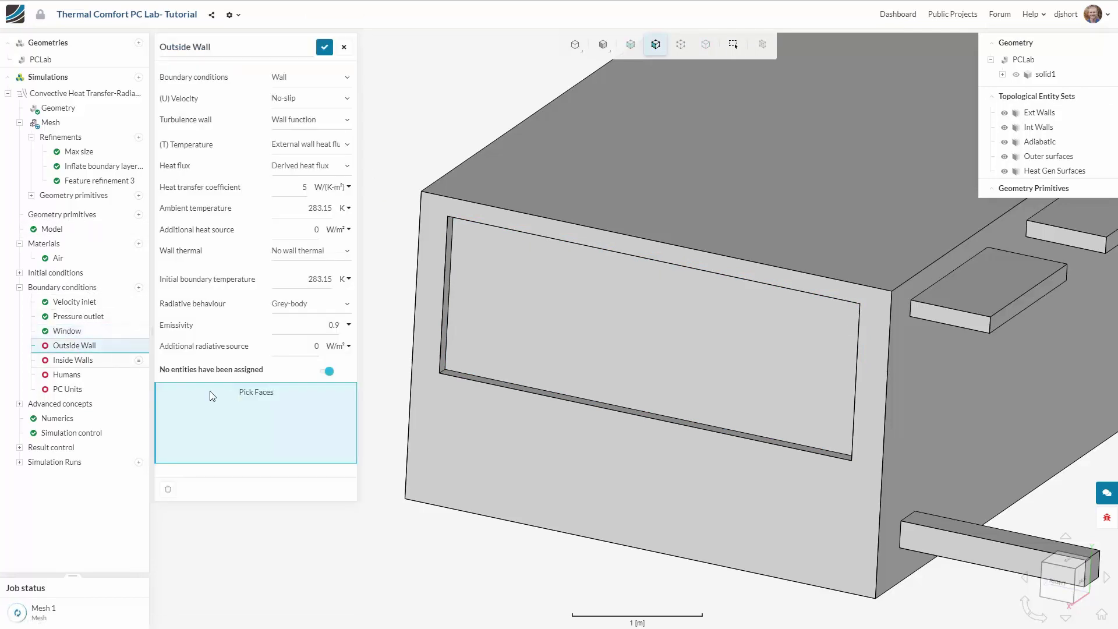
click(462, 450)
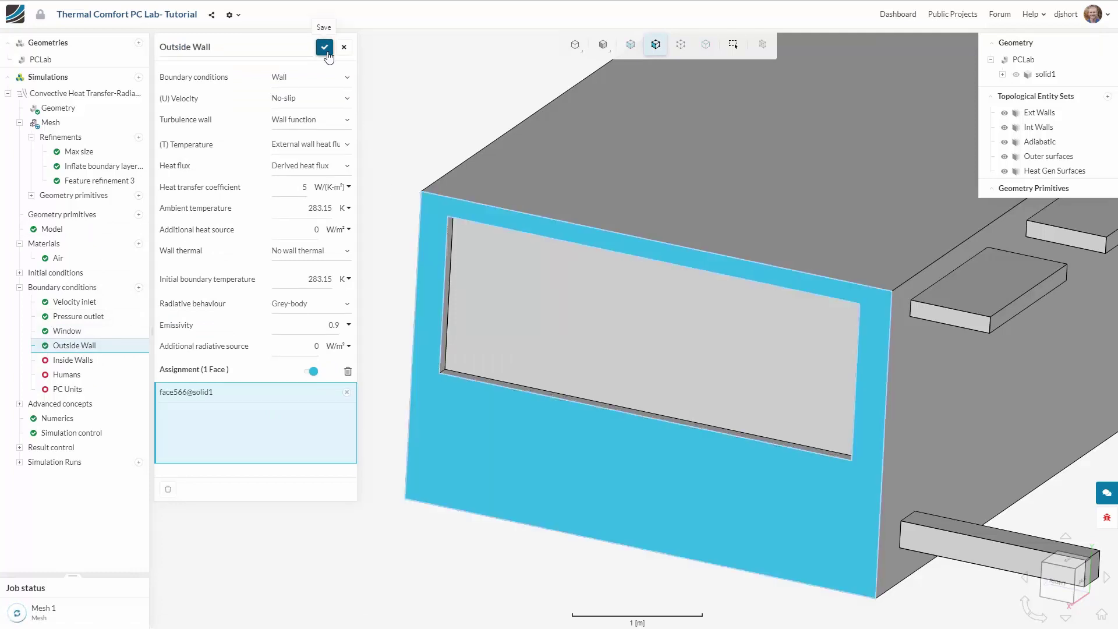
click(326, 52)
- Assign the top, long side, floor and other wall faces to Inside Walls and save
click(104, 361)
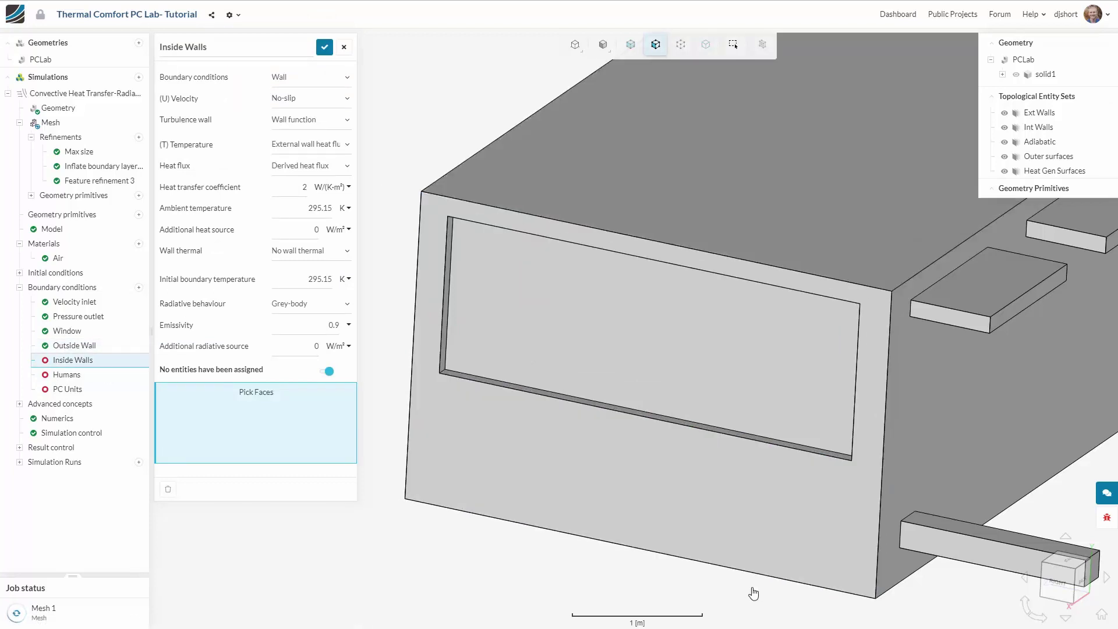
scroll(750, 591, down, 5)
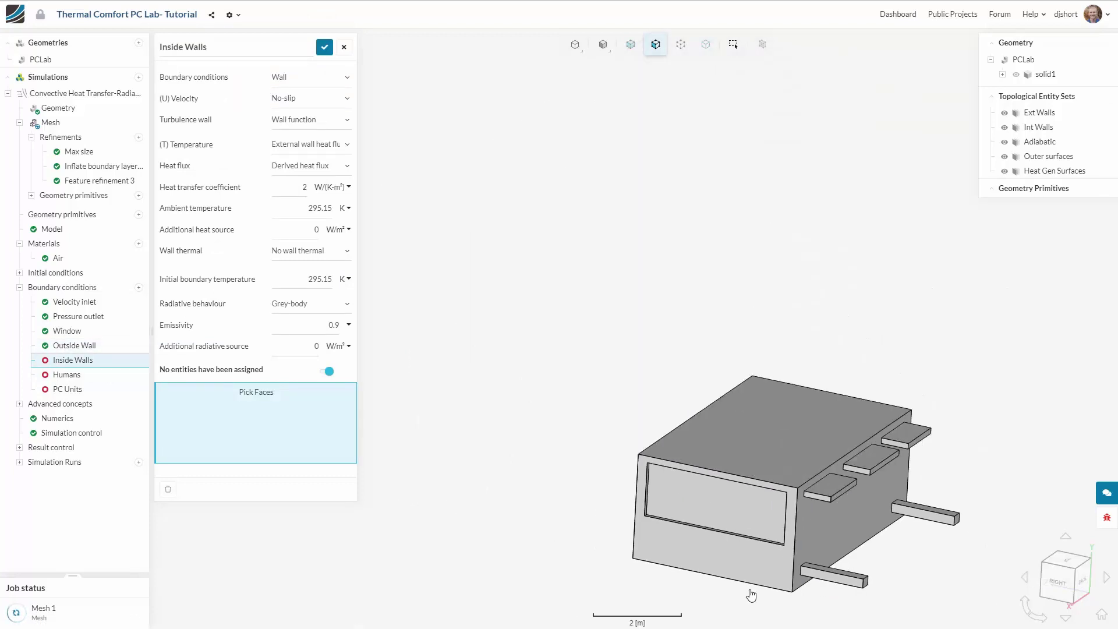
click(776, 420)
right_drag(857, 540, 716, 361)
click(715, 361)
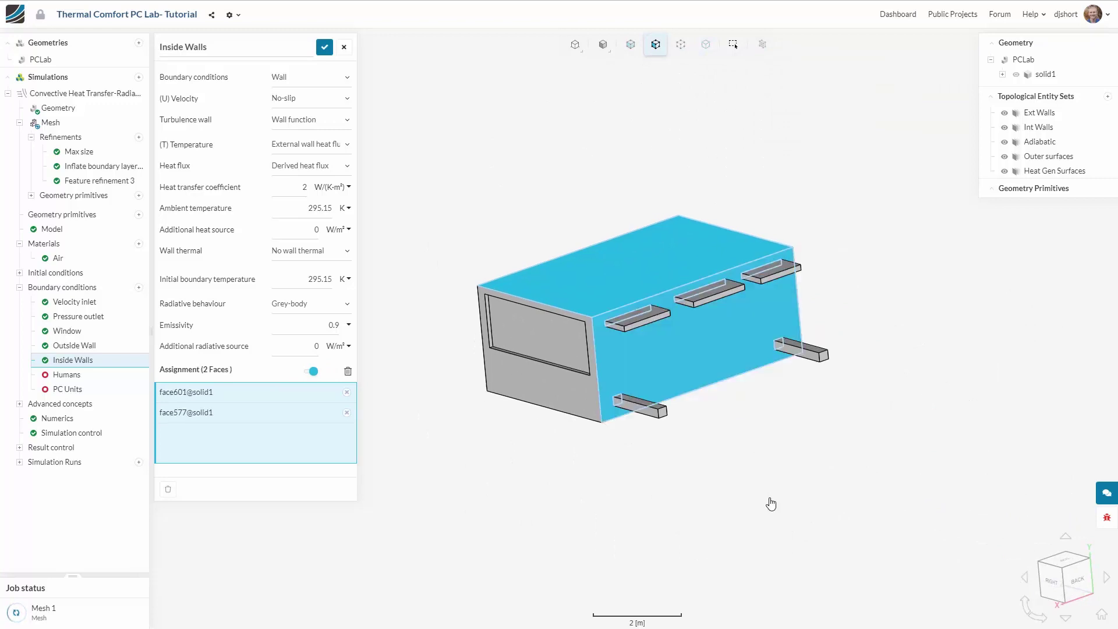
drag(752, 524, 767, 381)
click(729, 414)
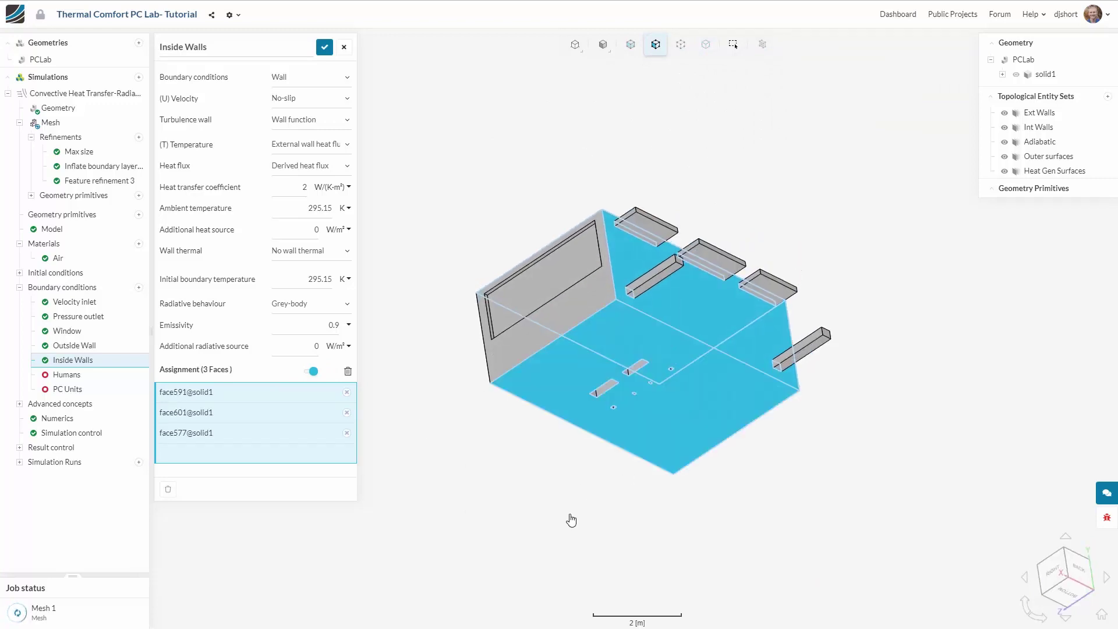
drag(572, 519, 604, 392)
click(604, 392)
drag(547, 488, 697, 469)
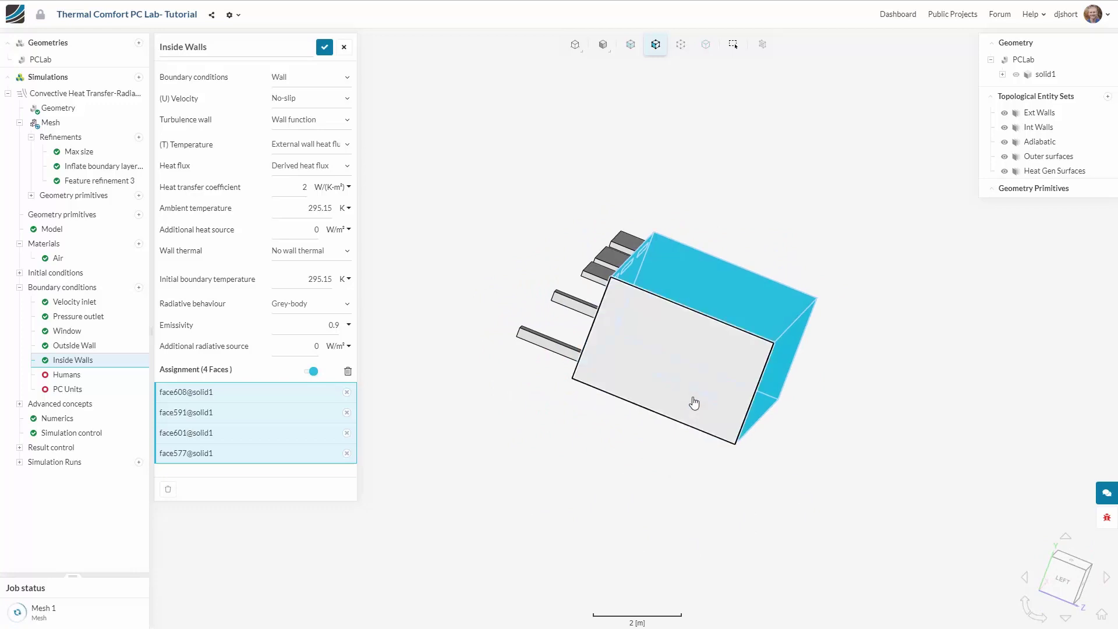
click(324, 46)
- Hide the window face and orbit into the room to view its interior front-on
drag(871, 467, 571, 338)
click(571, 338)
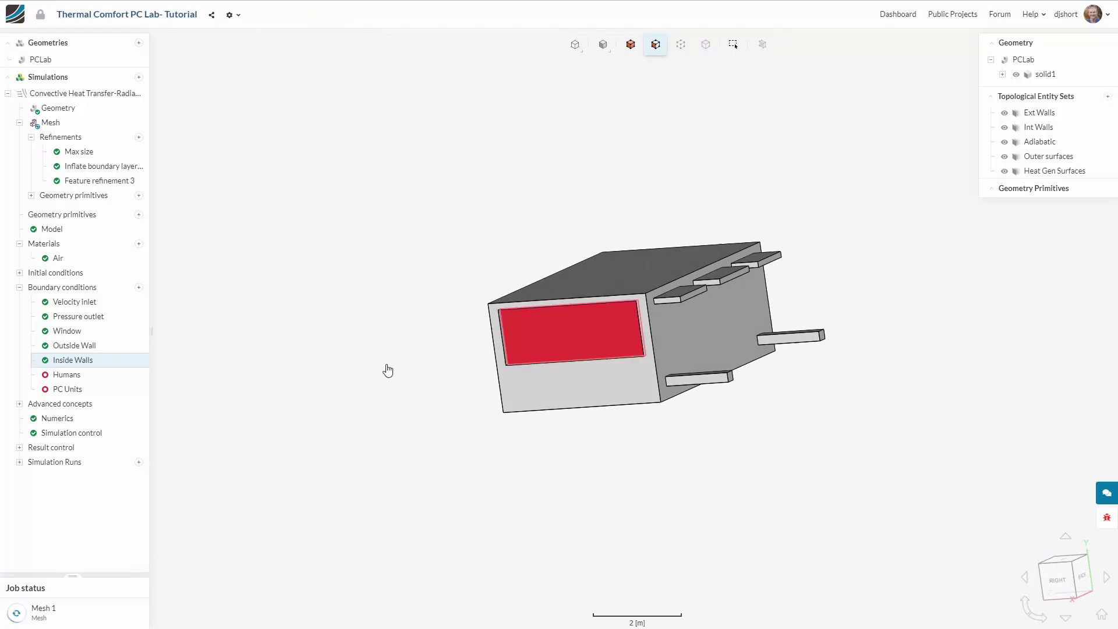
right_click(388, 370)
click(424, 440)
scroll(572, 338, up, 3)
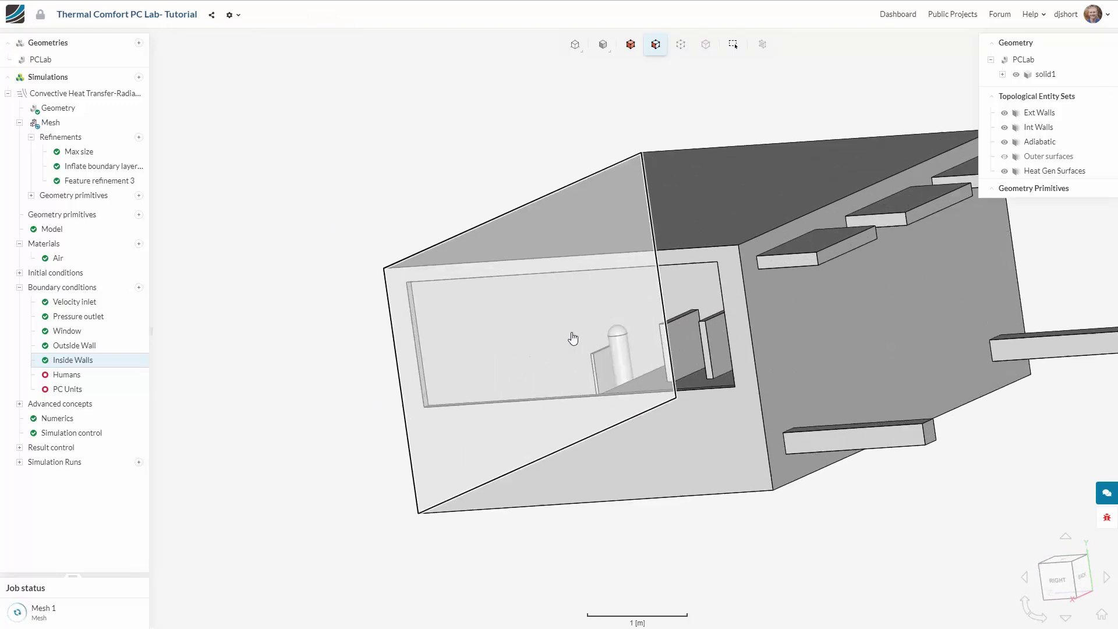
drag(573, 337, 678, 584)
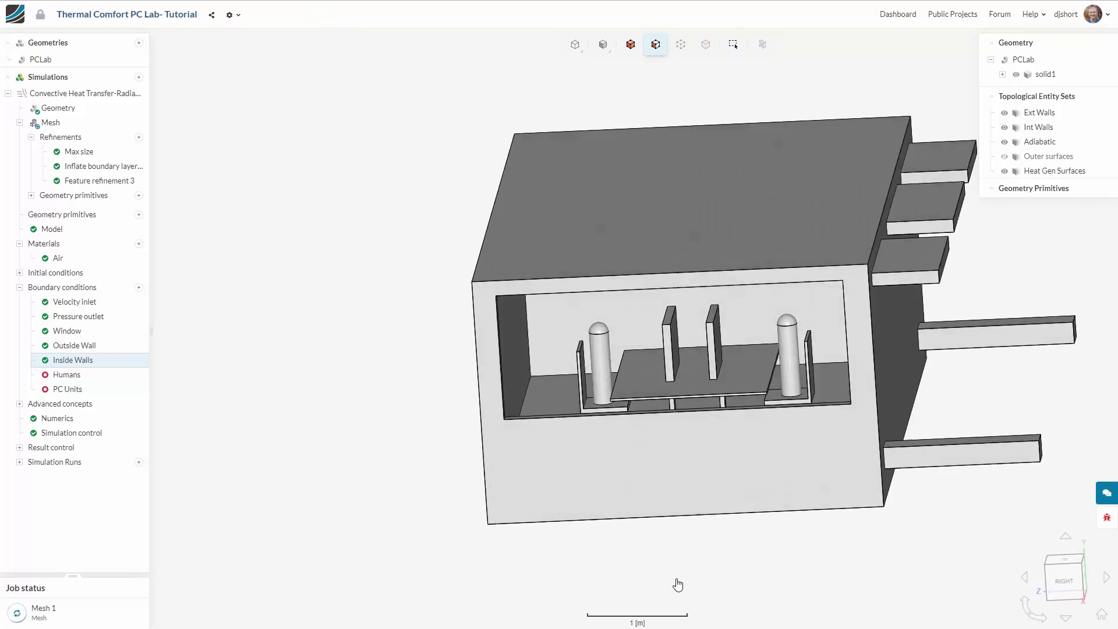
- Assign the Humans heat flux (100 W/m², 307.15 K) to both cylinders' body and head faces, then save
click(68, 374)
scroll(604, 364, up, 5)
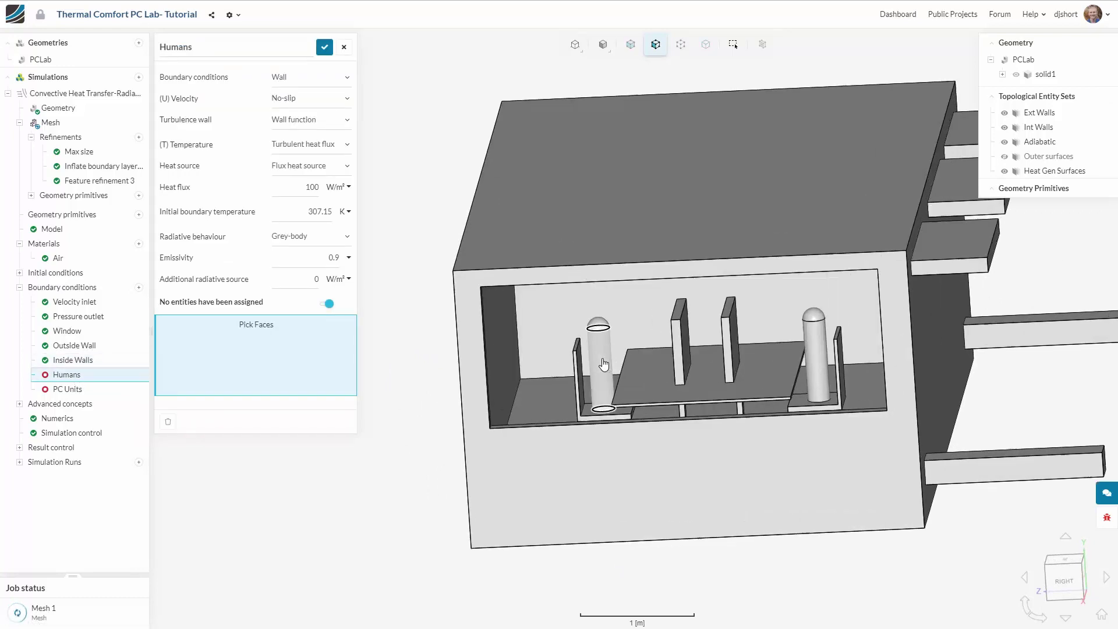
click(593, 296)
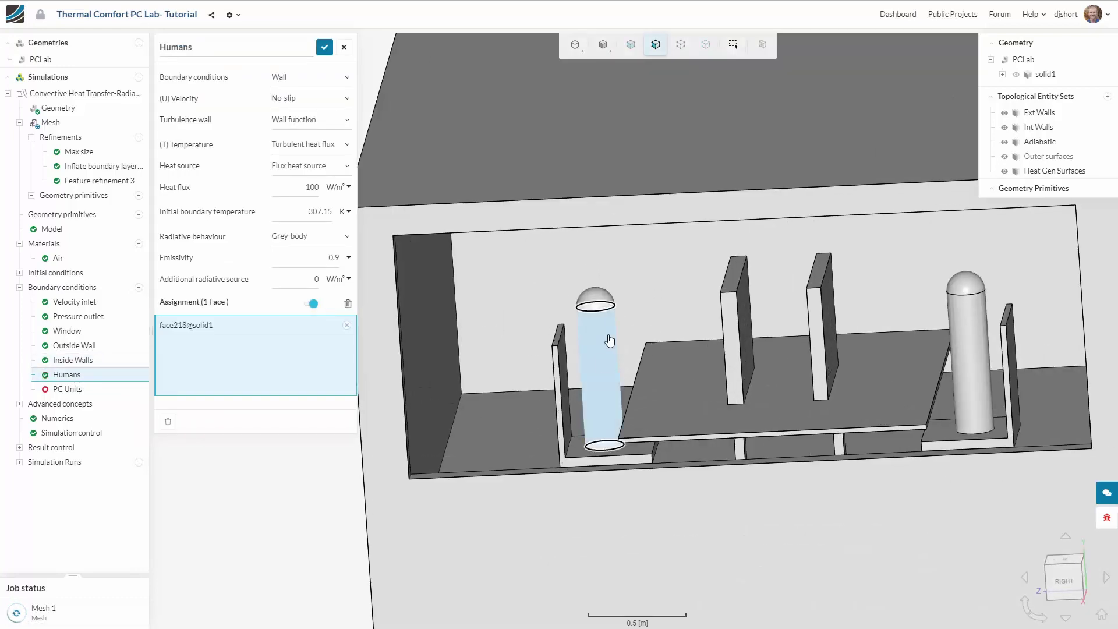
click(594, 298)
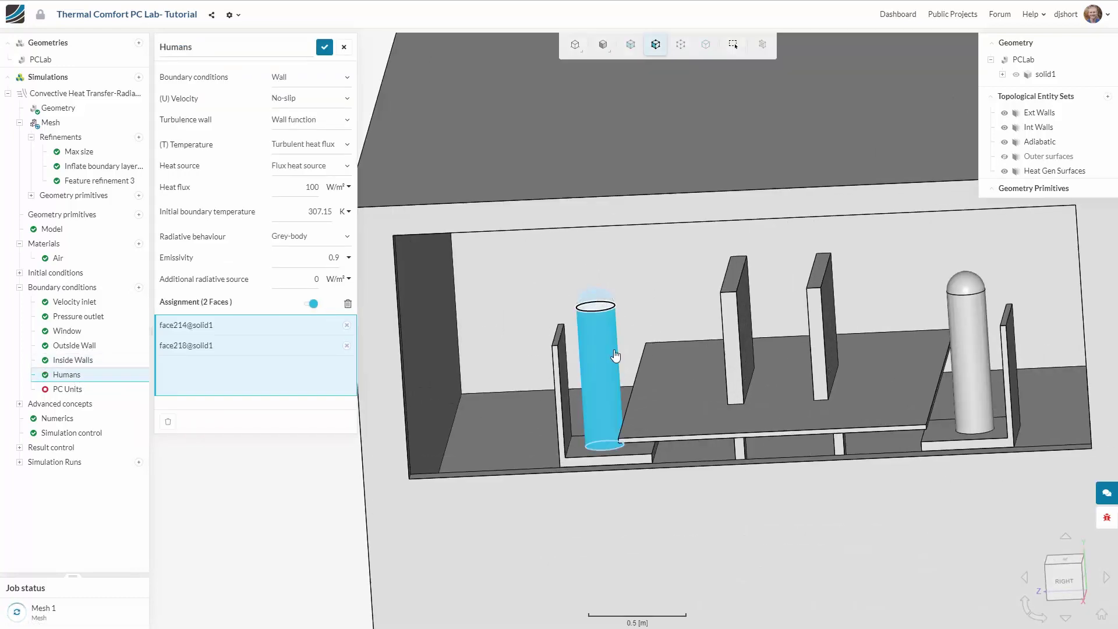
click(970, 285)
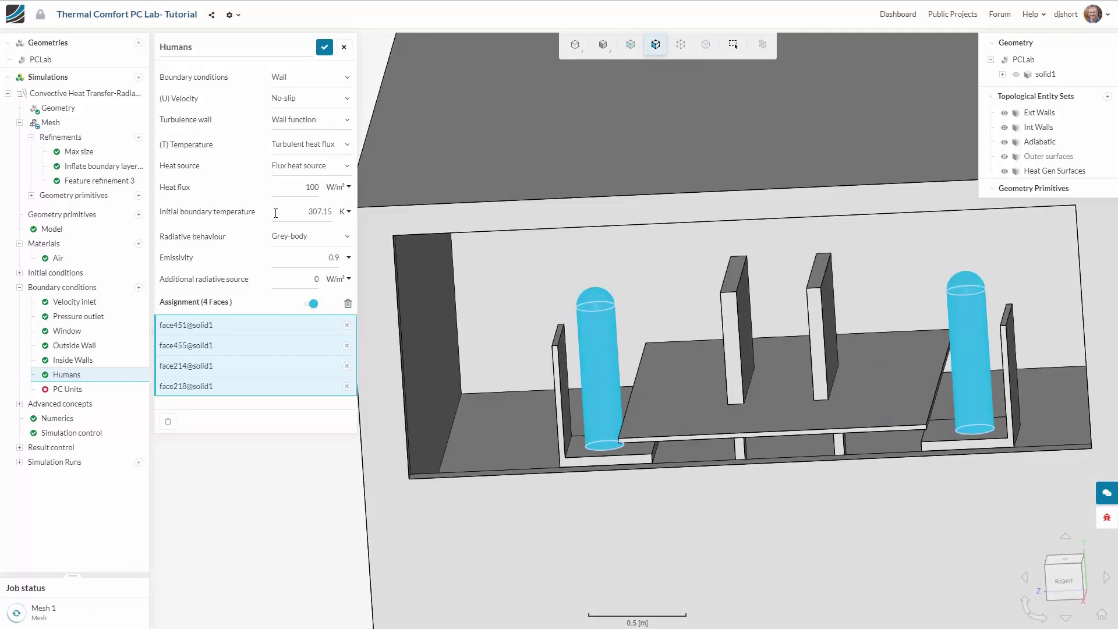
click(324, 48)
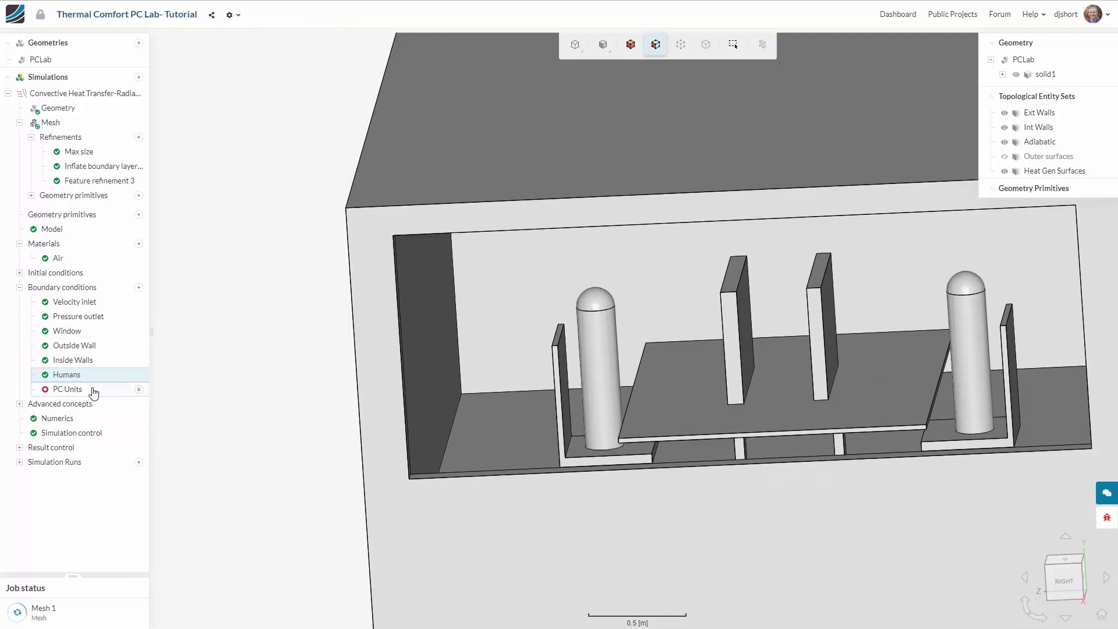
- Start the PC Units assignment with the top, front and side faces of both computer boxes
click(93, 389)
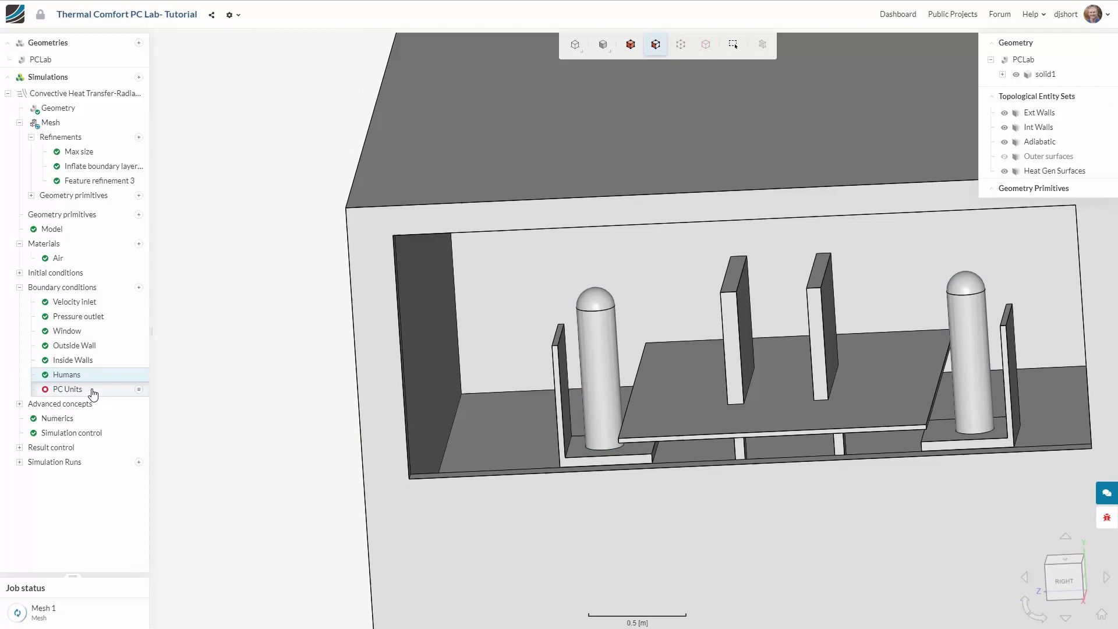
drag(327, 484, 269, 551)
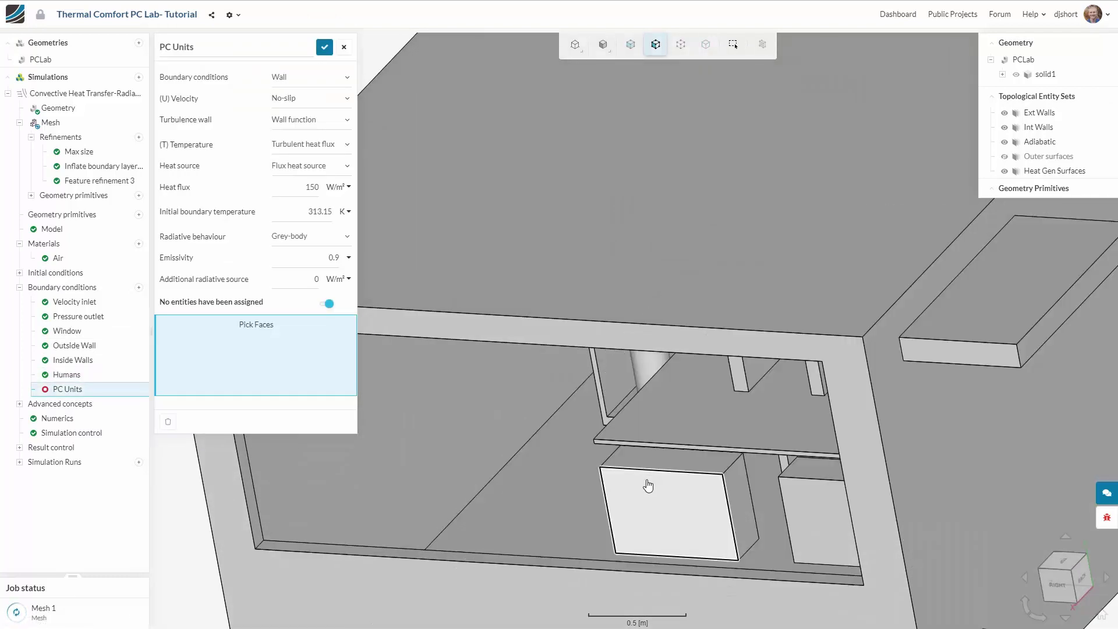
click(678, 466)
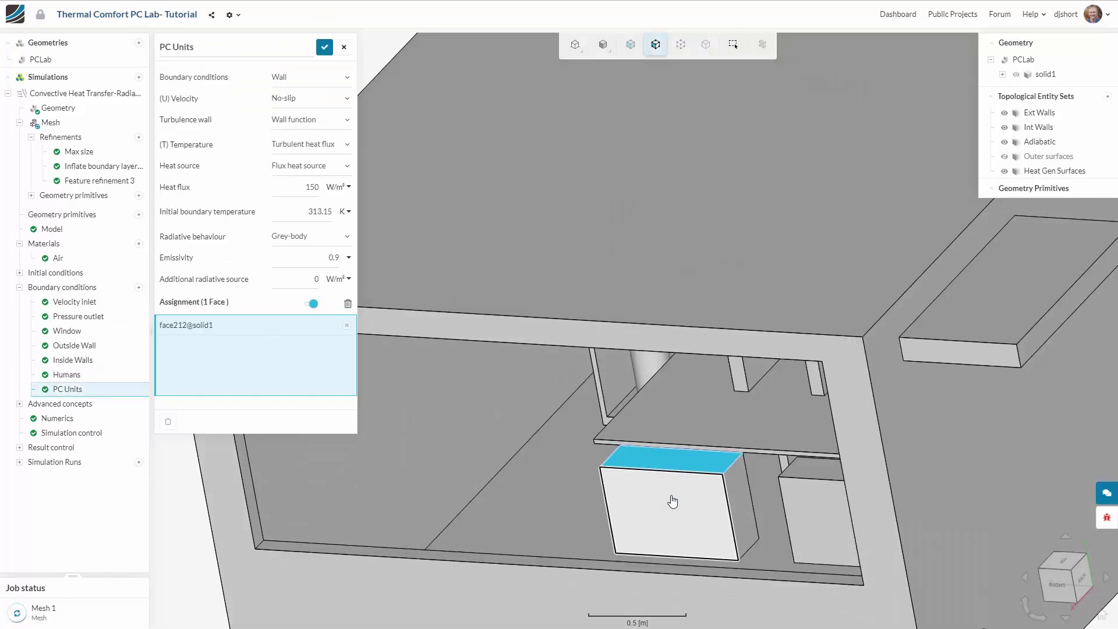
click(669, 499)
click(743, 496)
click(797, 472)
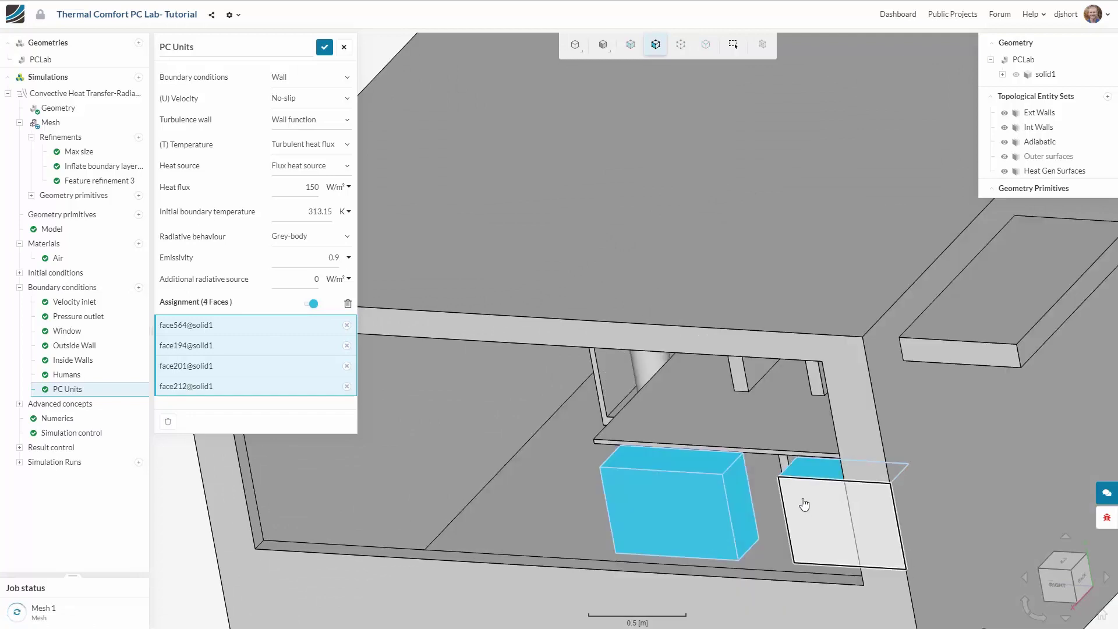
click(805, 508)
- Orbit around the computer boxes and add more of their faces to PC Units
drag(805, 509, 883, 562)
click(795, 496)
click(686, 518)
drag(732, 551, 735, 449)
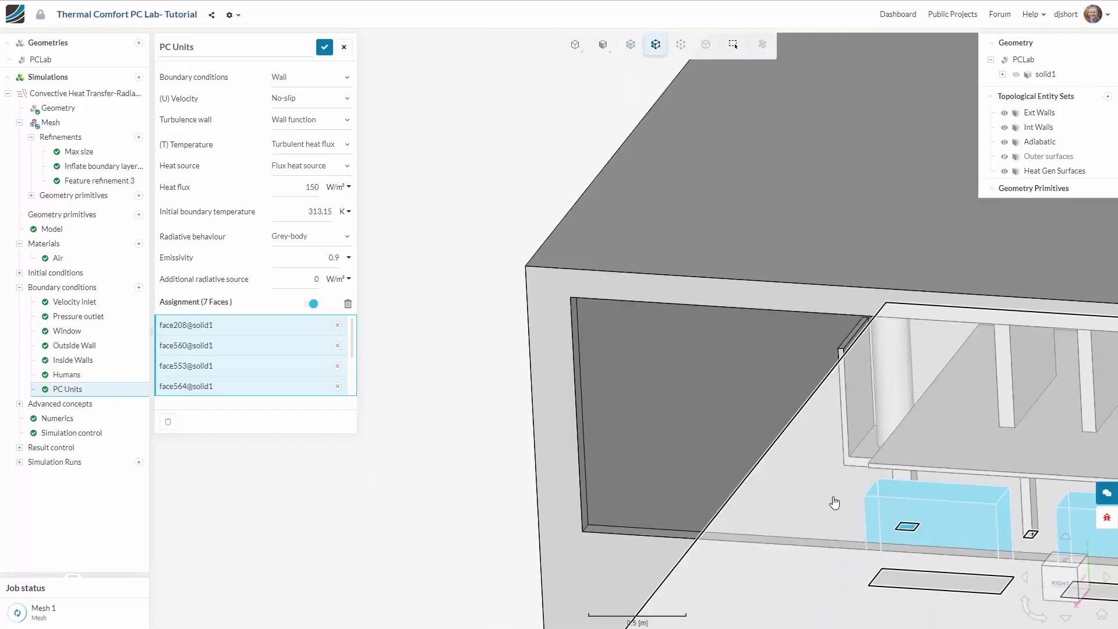
right_drag(834, 502, 616, 465)
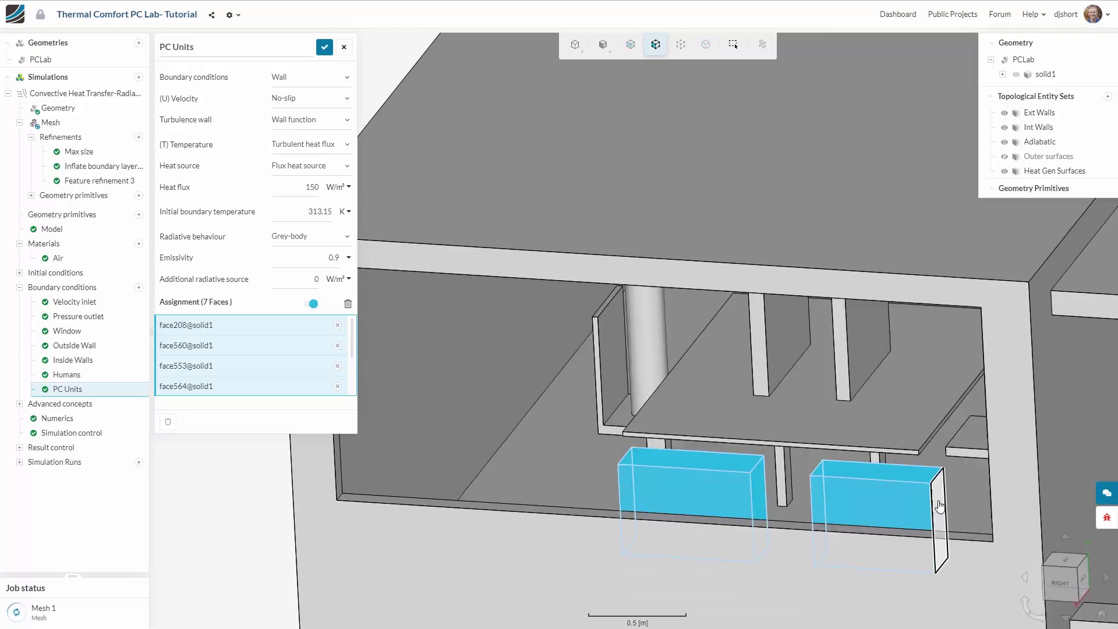
click(936, 503)
scroll(920, 552, down, 5)
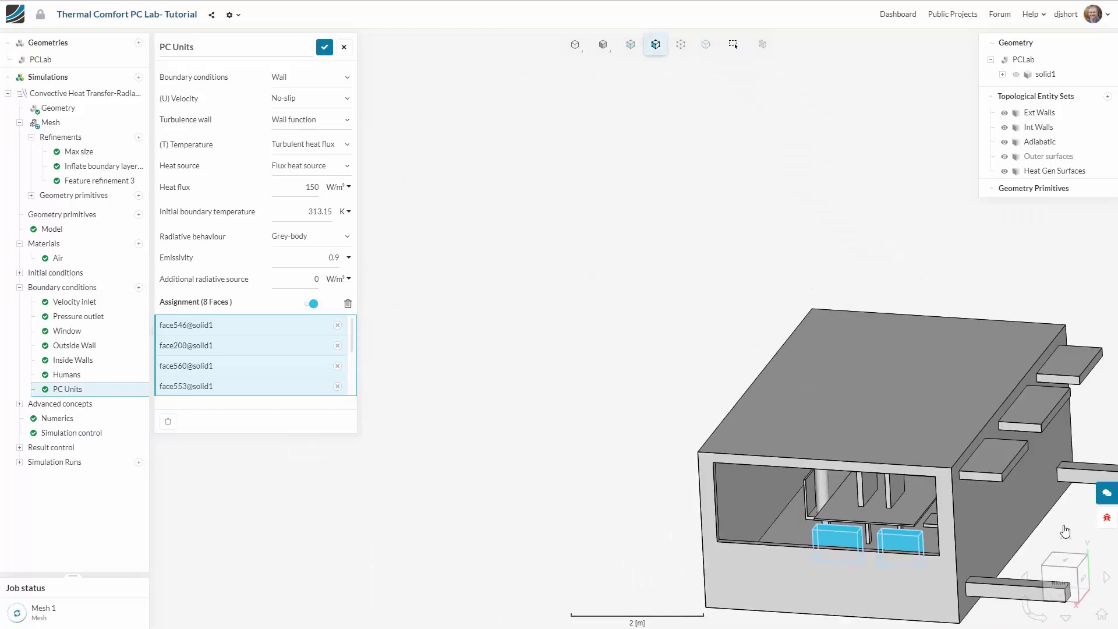
right_drag(947, 453, 876, 398)
drag(1001, 434, 641, 428)
- Hide the outer wall, add the remaining box faces, and save PC Units (150 W/m², 313.15 K)
click(313, 304)
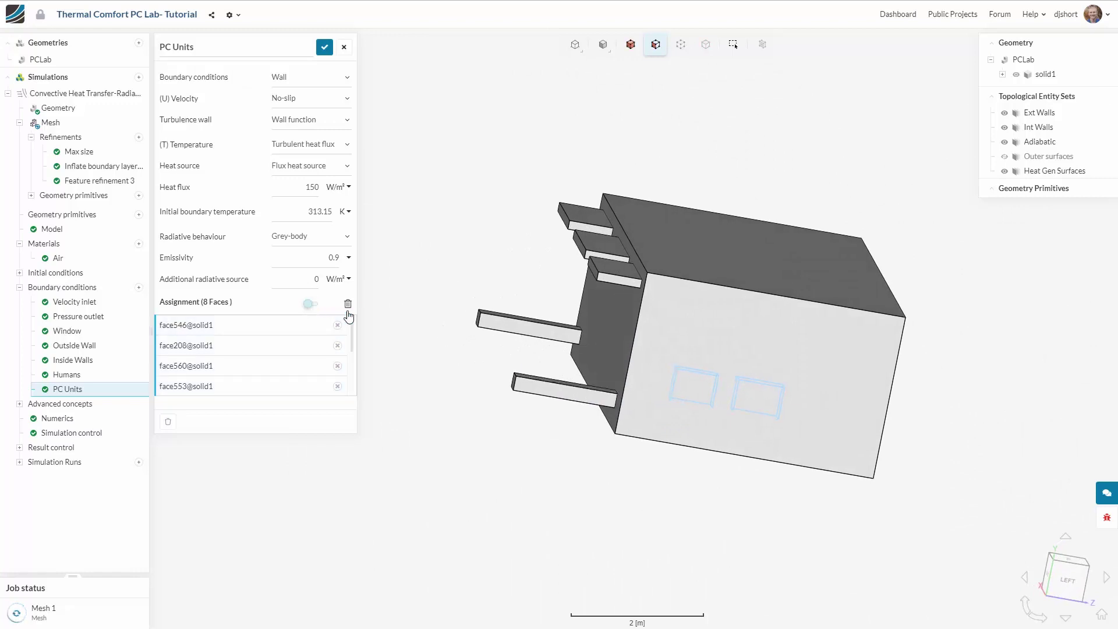
click(722, 342)
right_click(461, 227)
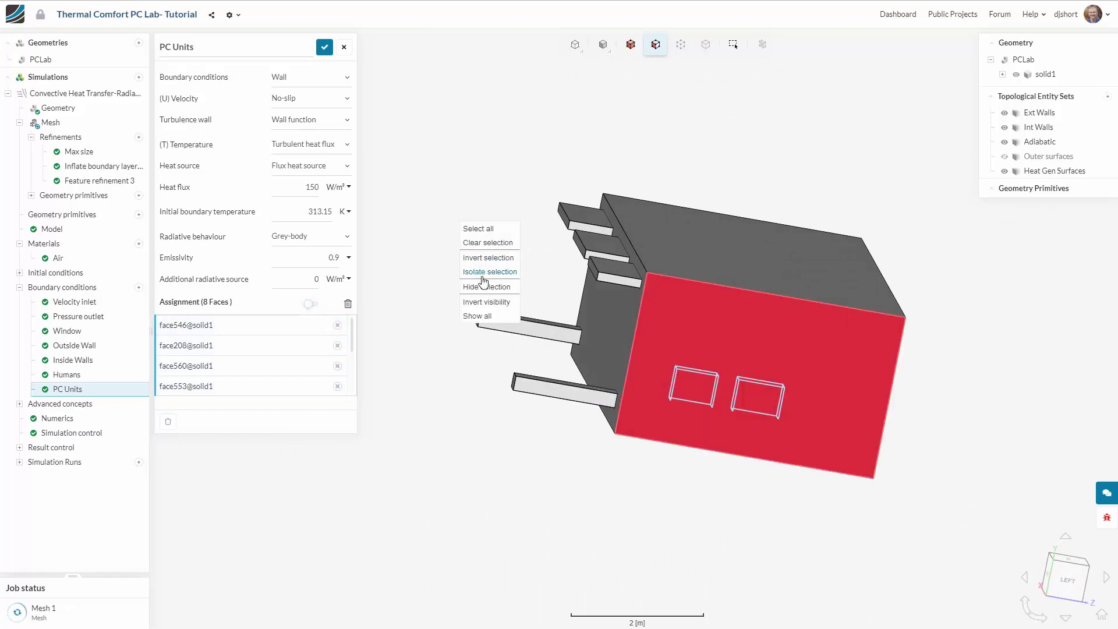
click(484, 294)
scroll(752, 420, up, 1)
scroll(751, 421, up, 2)
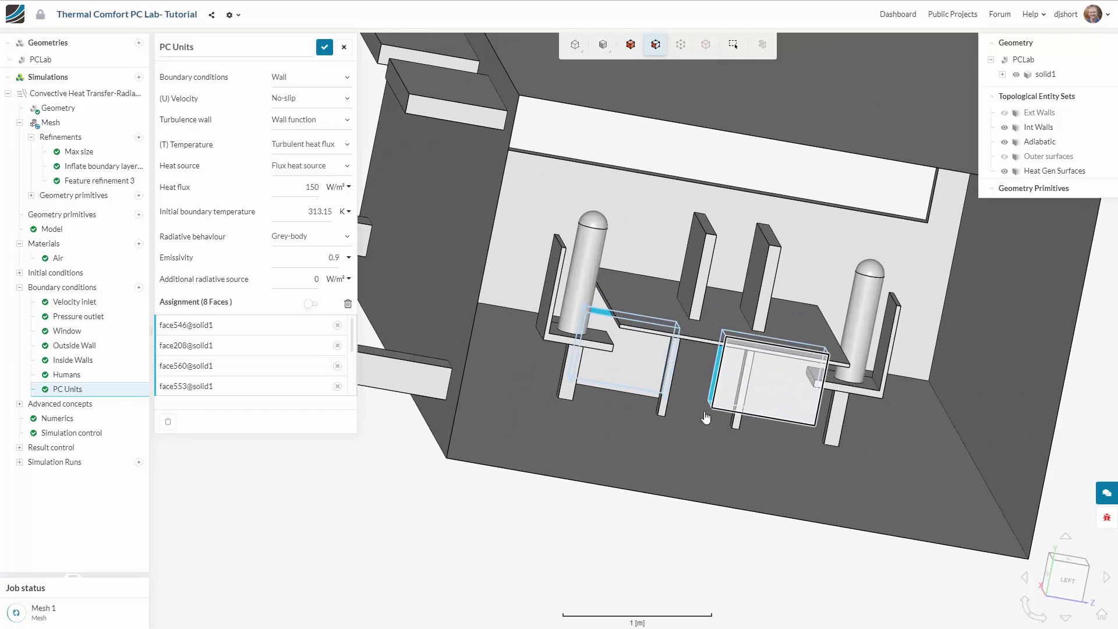
click(313, 304)
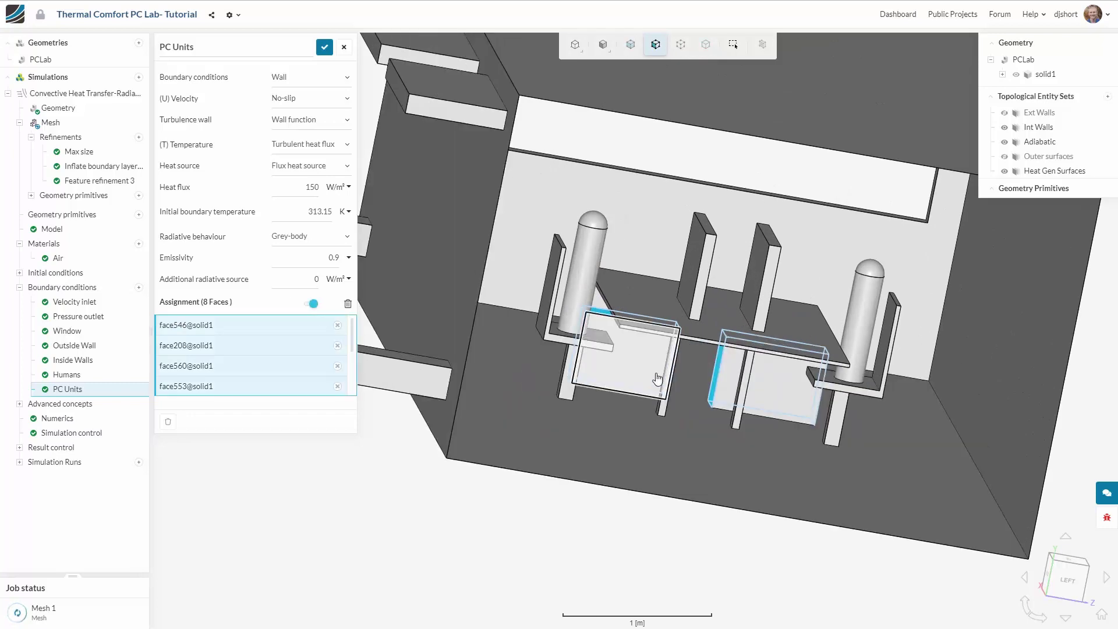
click(658, 378)
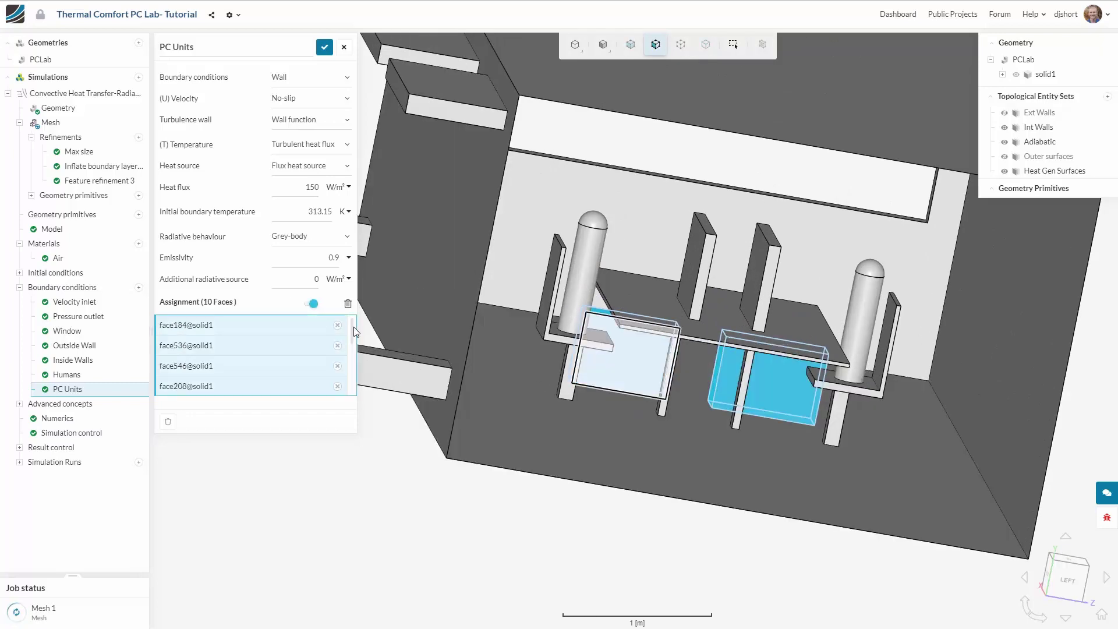
click(324, 47)
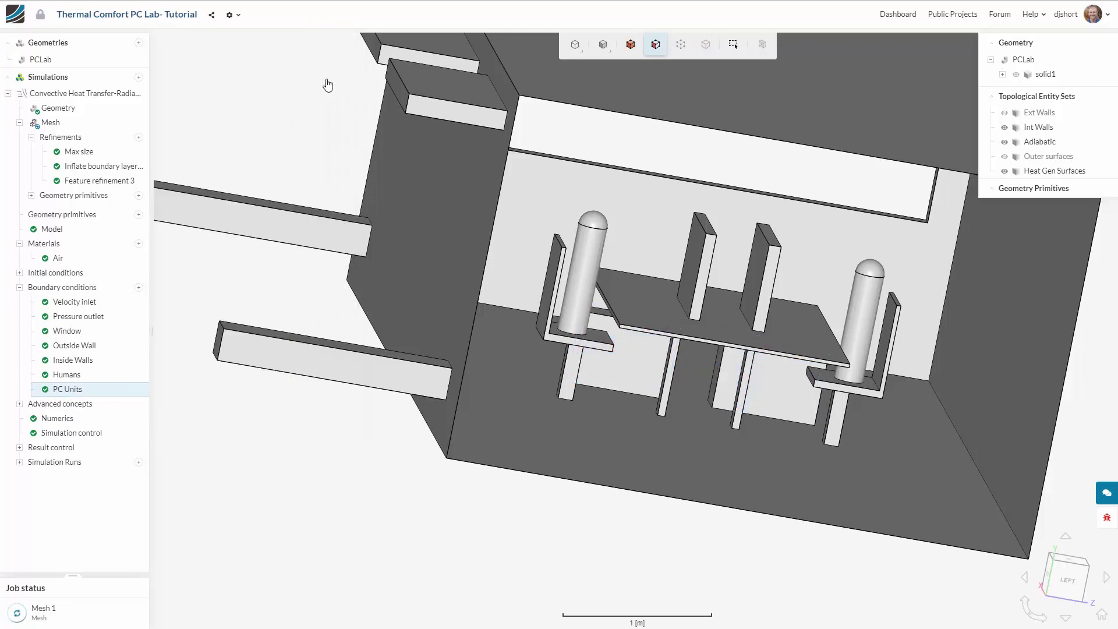
drag(282, 460, 618, 493)
scroll(718, 466, down, 3)
- Open Simulation control and keep 32 processors with a 2500 s end time and 1 s delta t
click(91, 432)
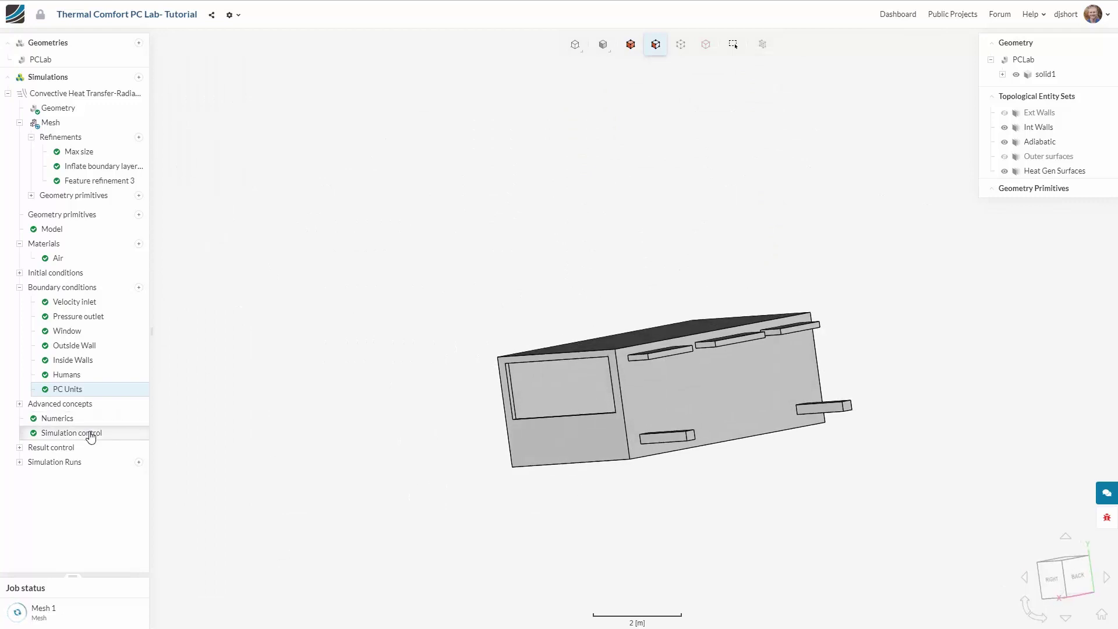
drag(386, 527, 512, 534)
scroll(473, 530, up, 2)
scroll(564, 507, up, 3)
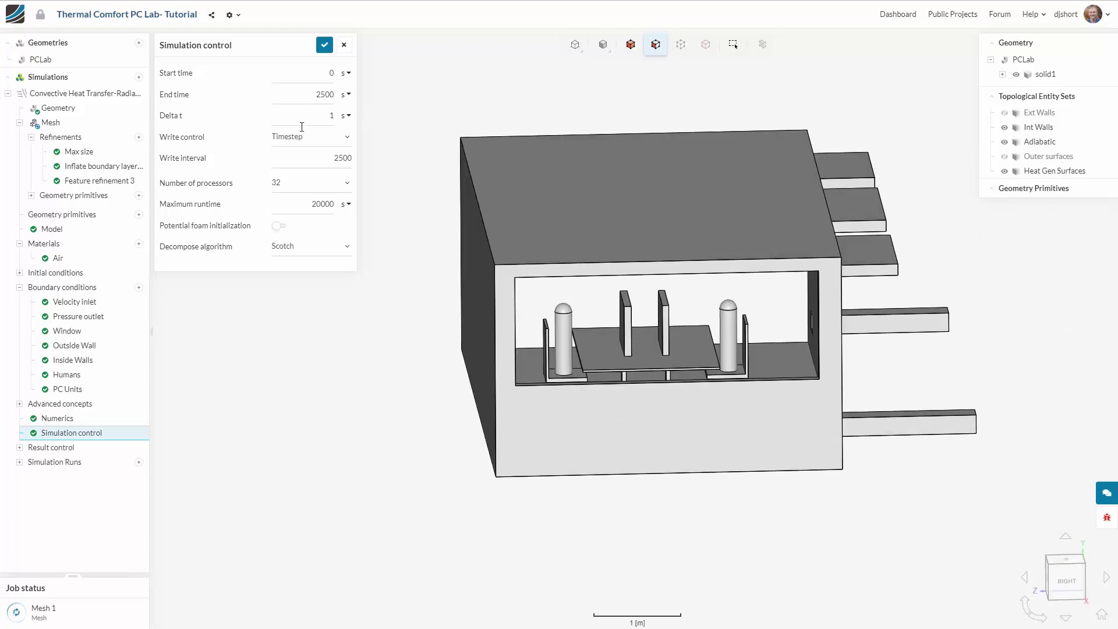
click(341, 186)
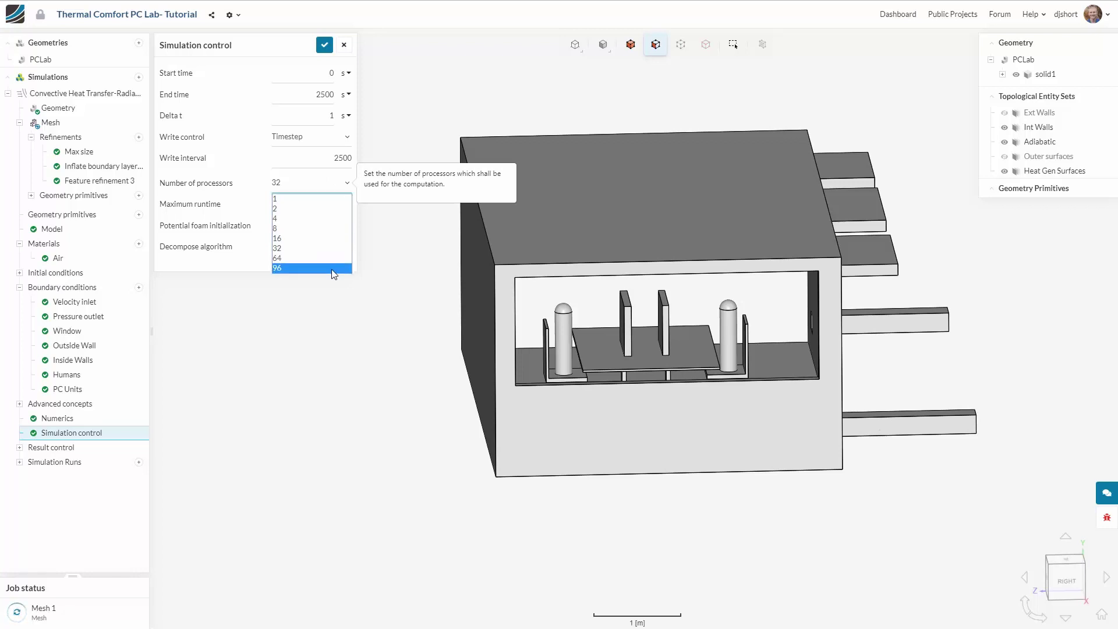
click(335, 249)
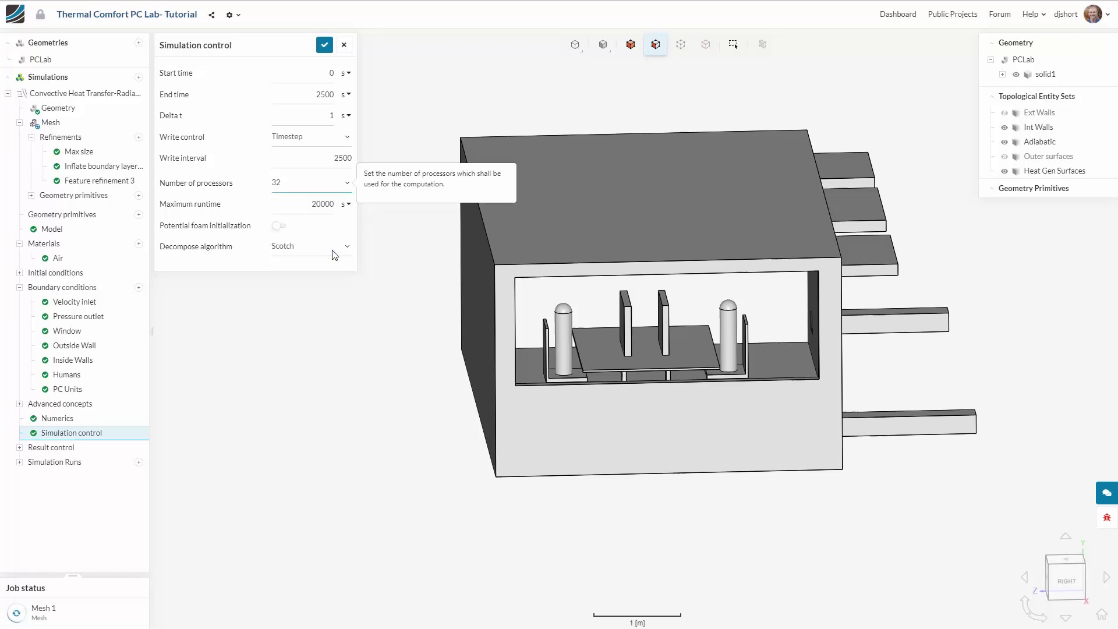
click(340, 323)
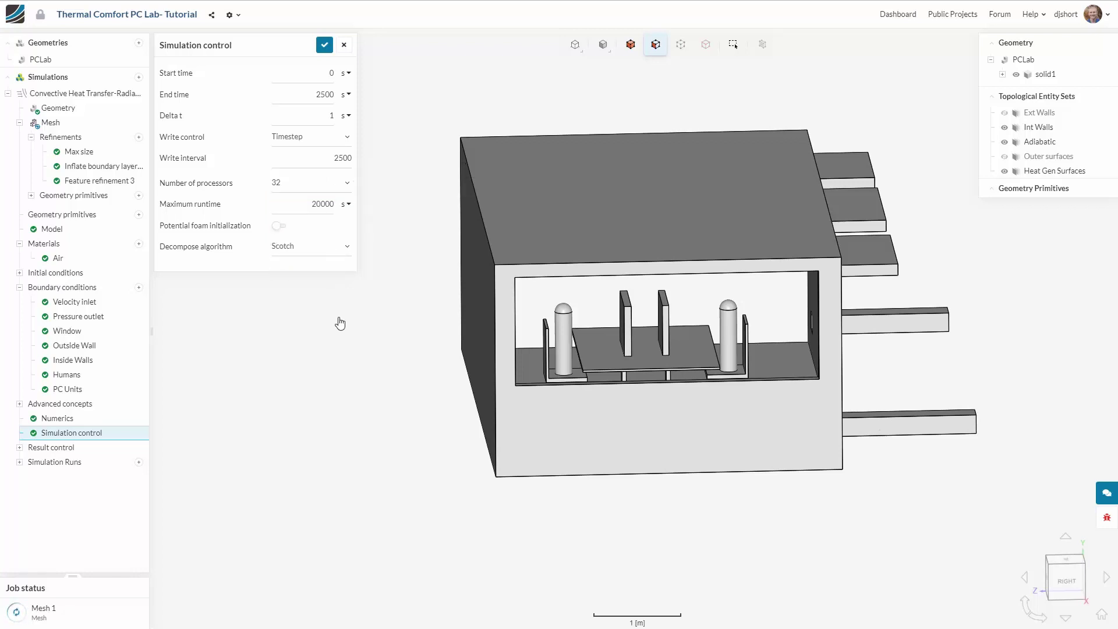
- Open the Mesh 1 settings and hide the room's window face
click(80, 130)
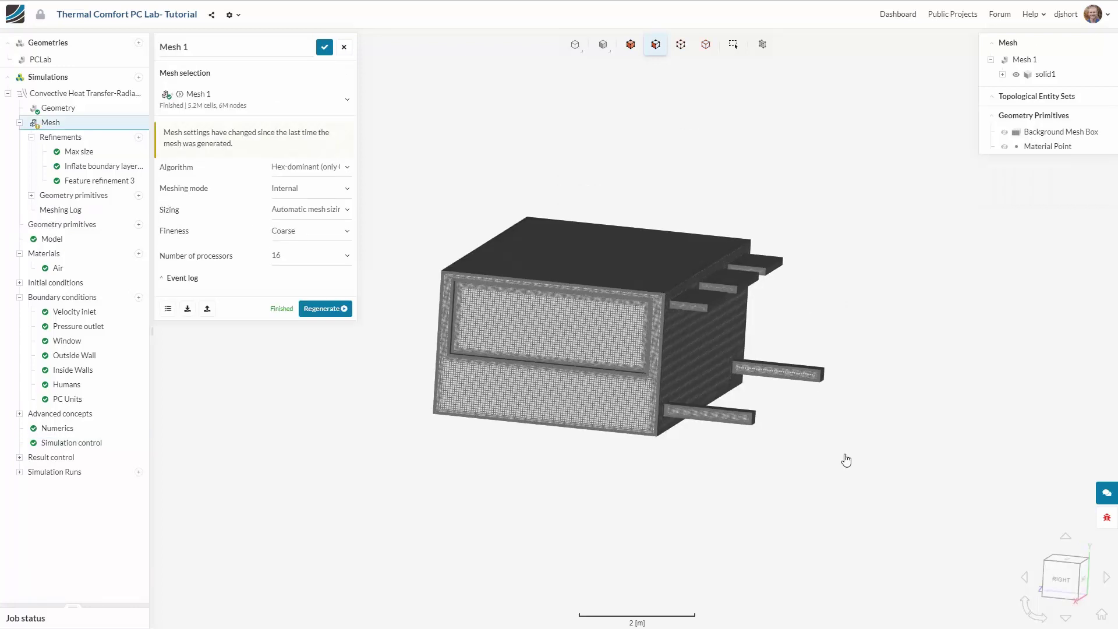
scroll(541, 366, up, 3)
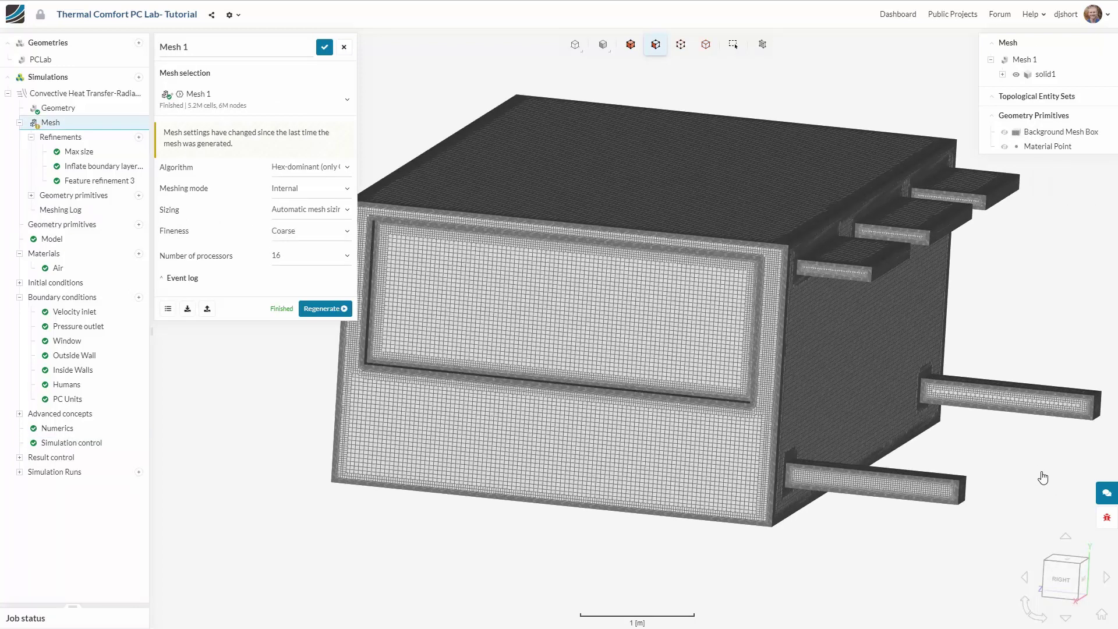
drag(1029, 473, 774, 353)
scroll(774, 353, up, 10)
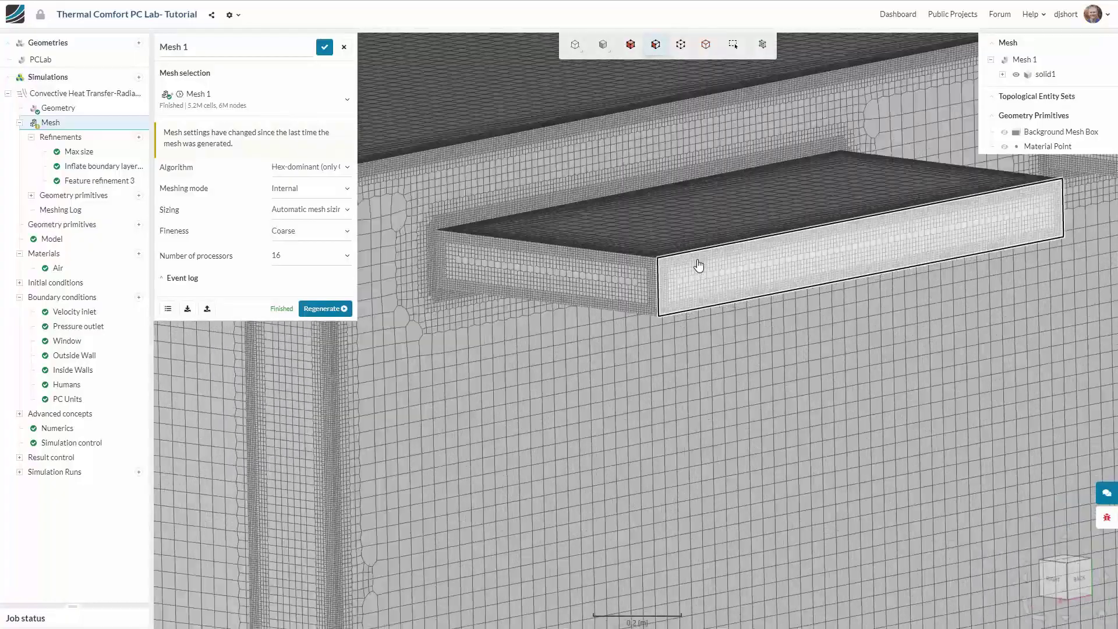
scroll(744, 186, up, 5)
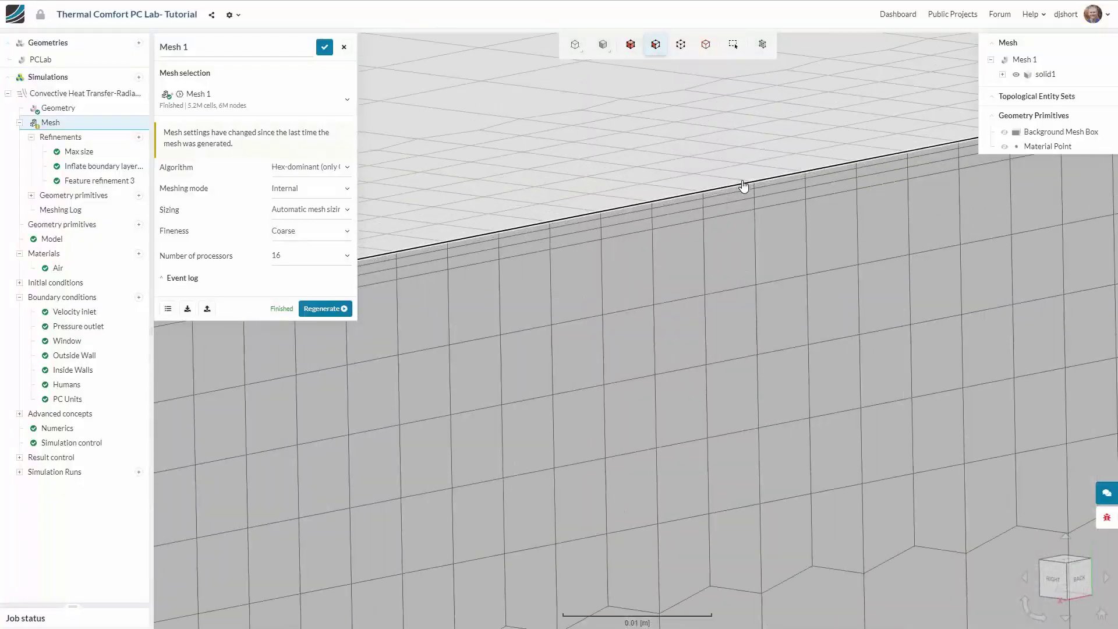
scroll(743, 186, down, 15)
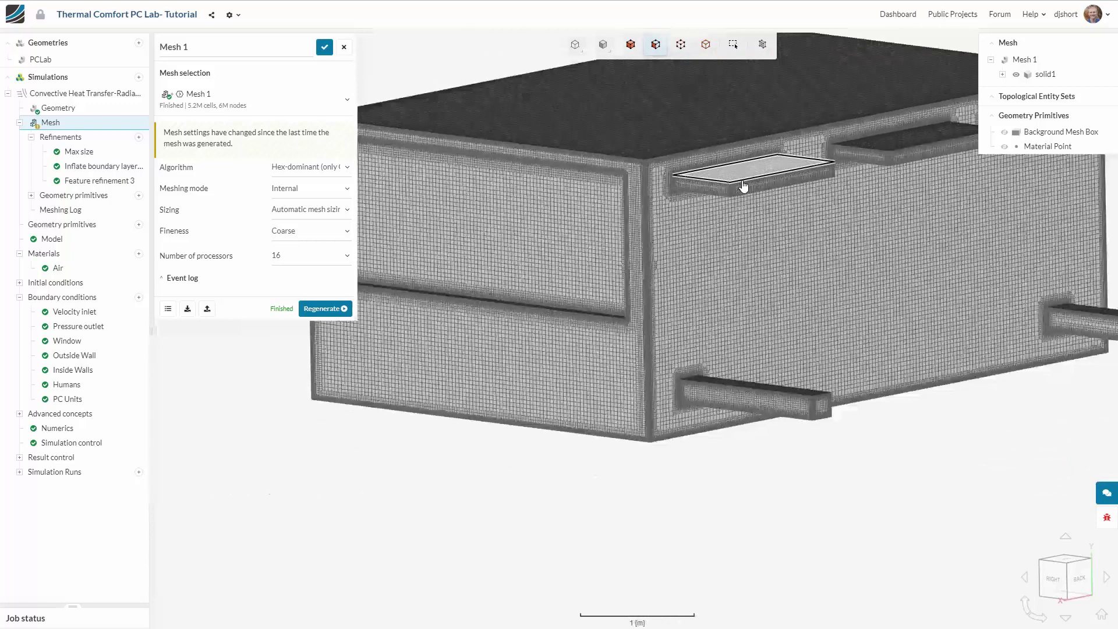
click(544, 259)
right_click(365, 414)
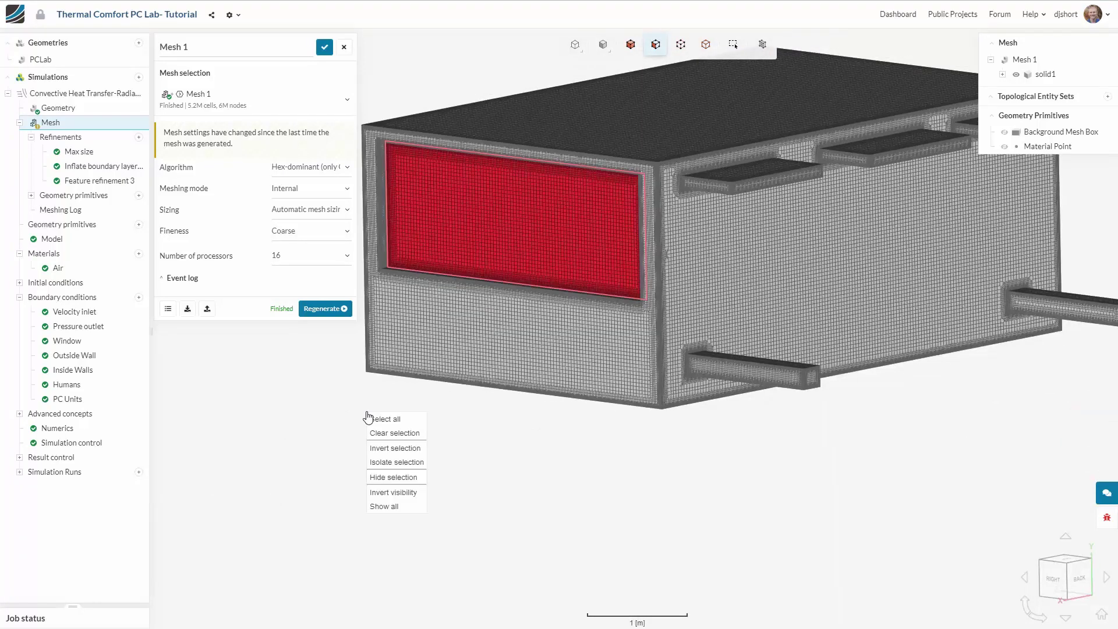
click(422, 483)
- Inspect the interior mesh (5.2M cells, 6M nodes) and save Mesh 1
drag(502, 474, 586, 485)
scroll(706, 457, up, 3)
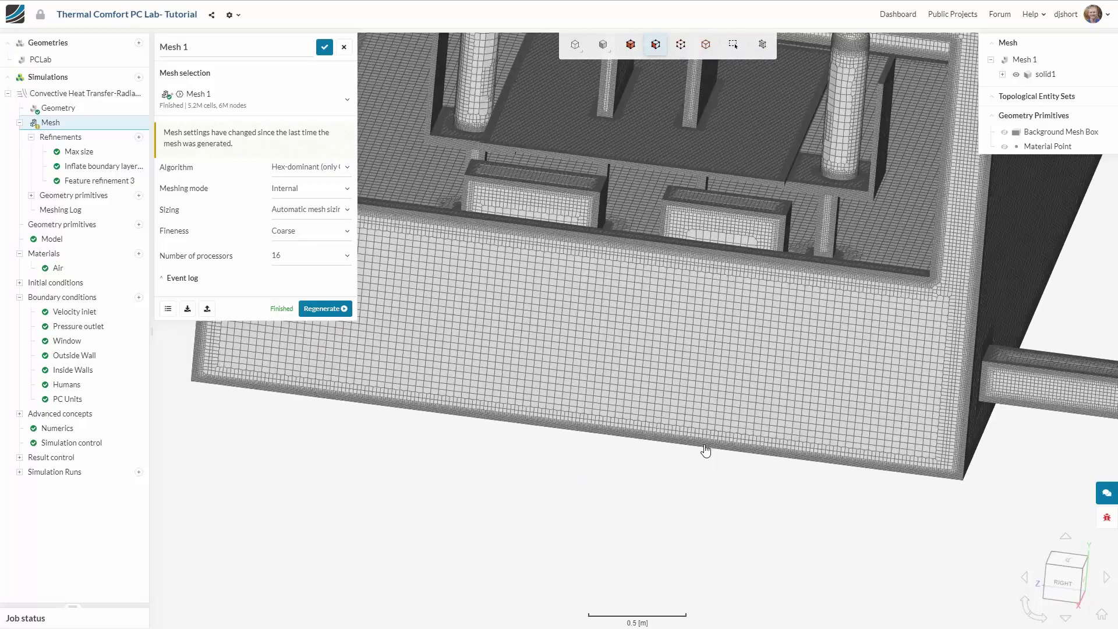
scroll(647, 146, up, 5)
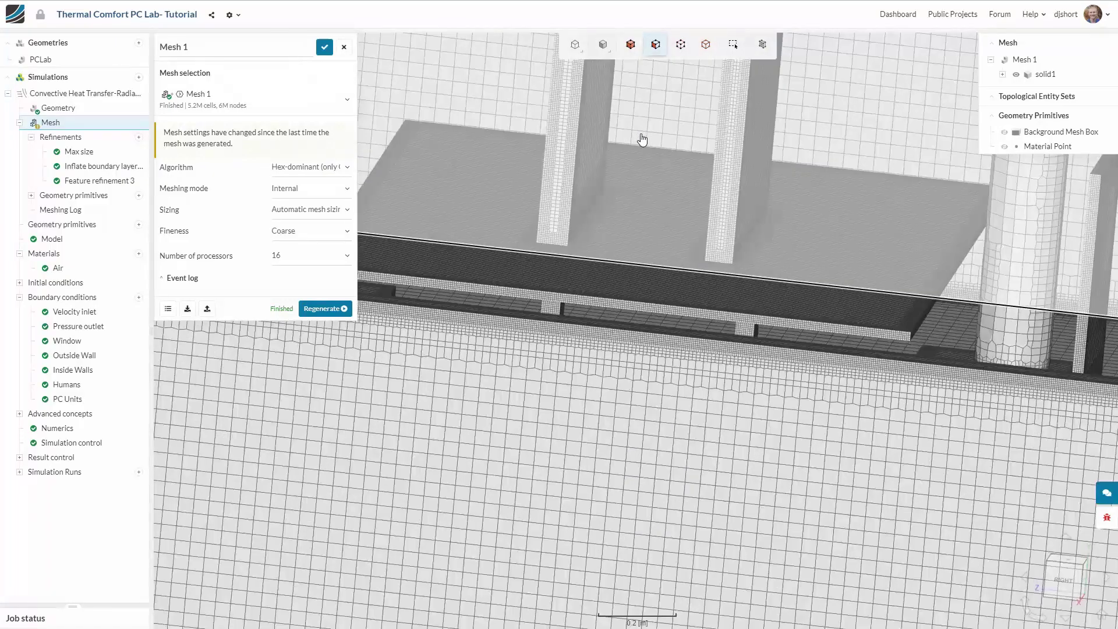
scroll(642, 140, down, 8)
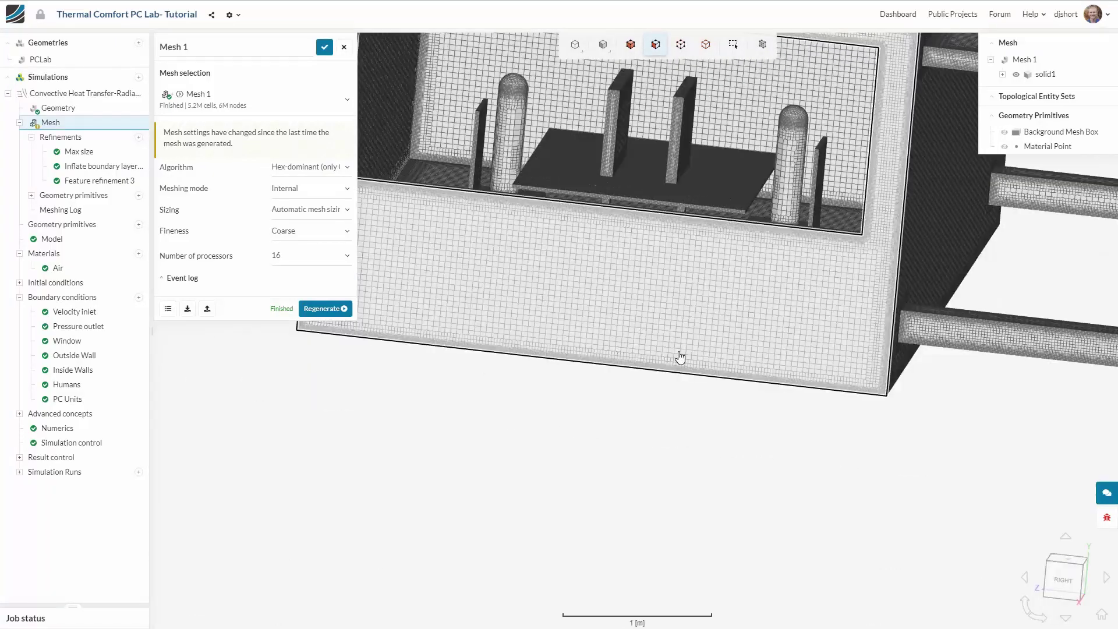
right_drag(640, 486, 633, 517)
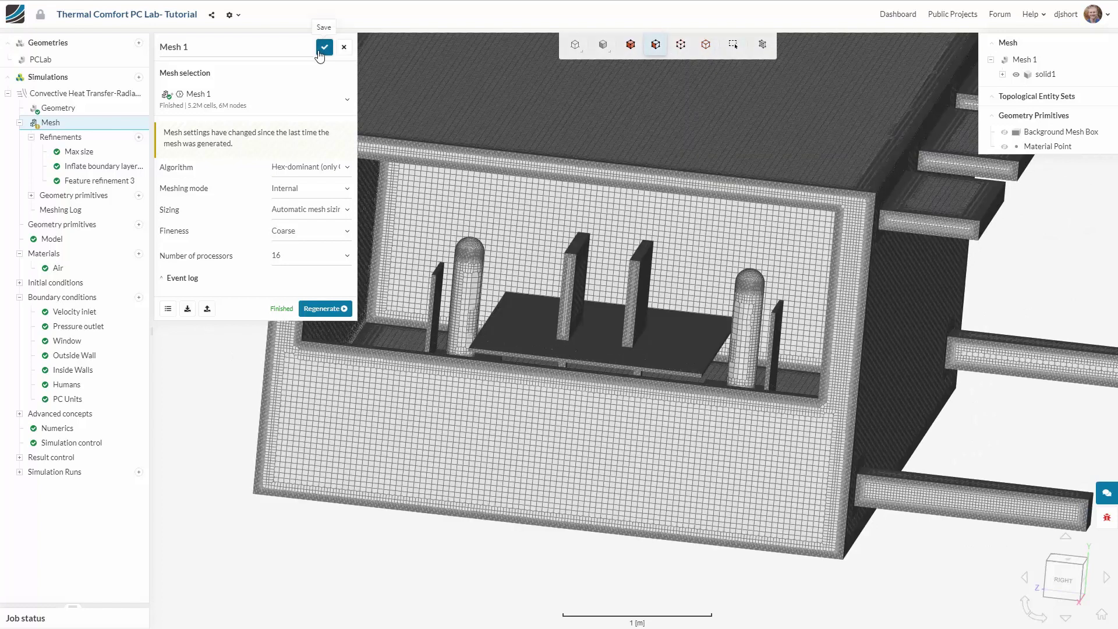
click(323, 47)
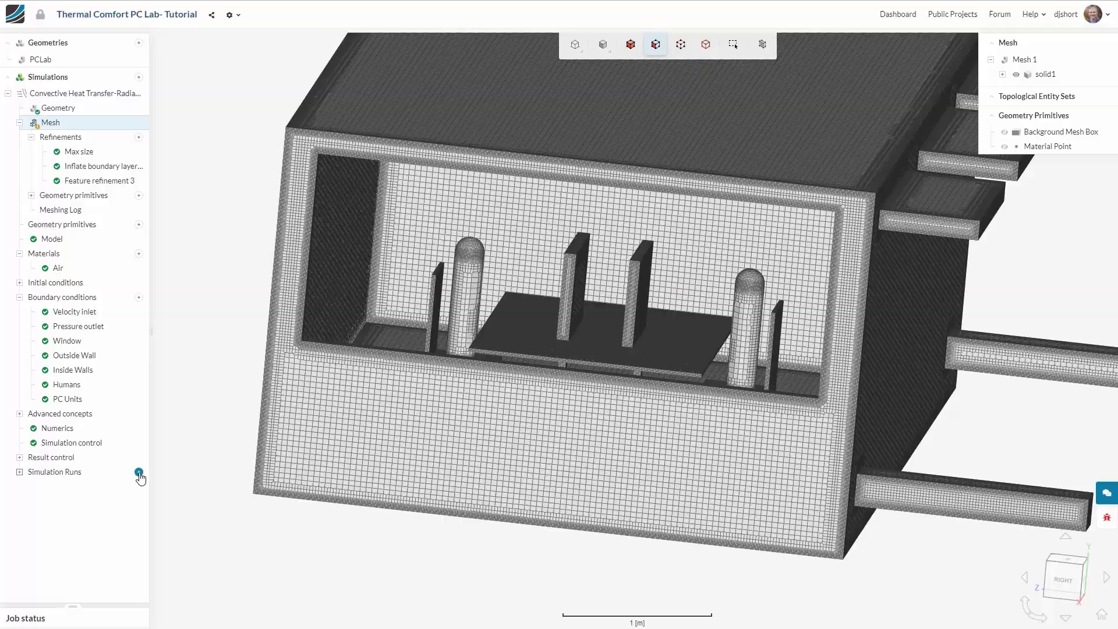
- Create and start the run 'Radiation ON, 3 m/s Inlets', accepting no-slip walls for unassigned faces
click(139, 472)
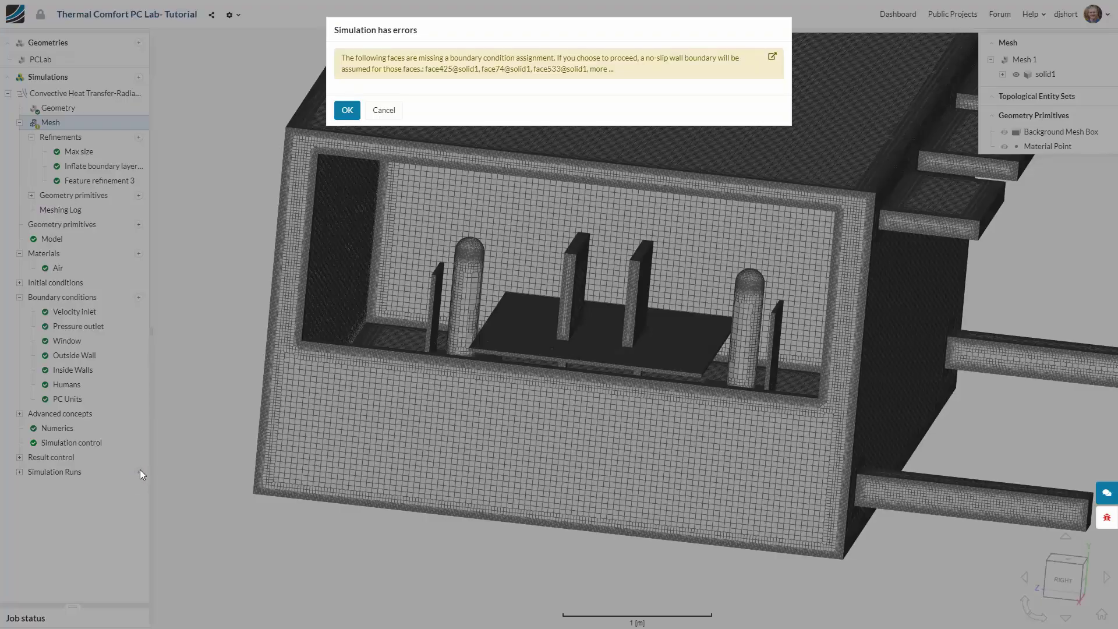
click(339, 110)
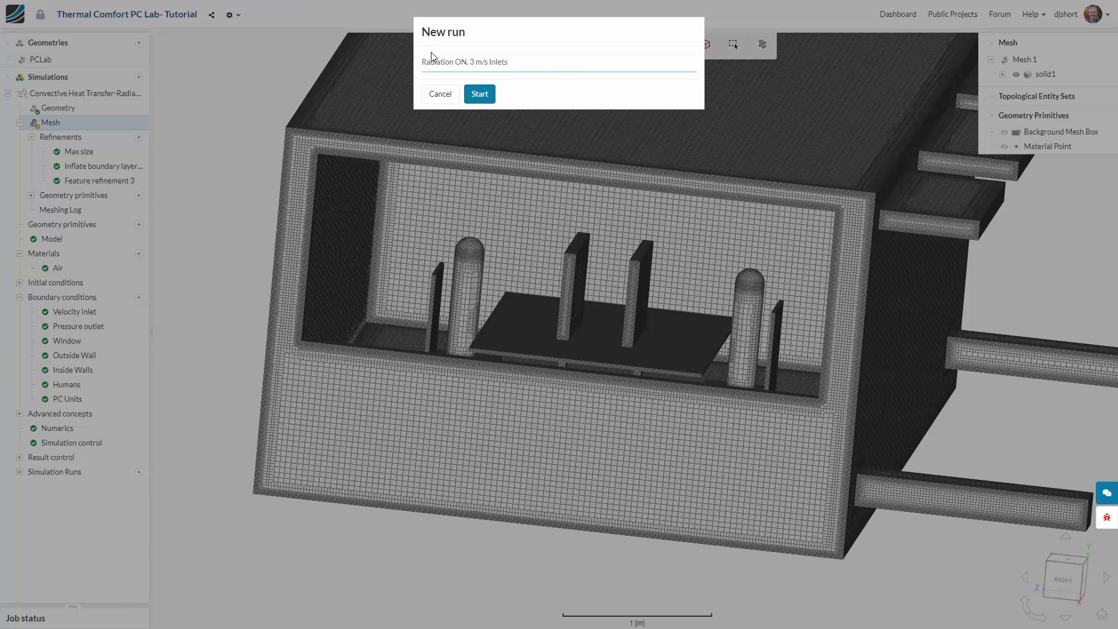
click(479, 93)
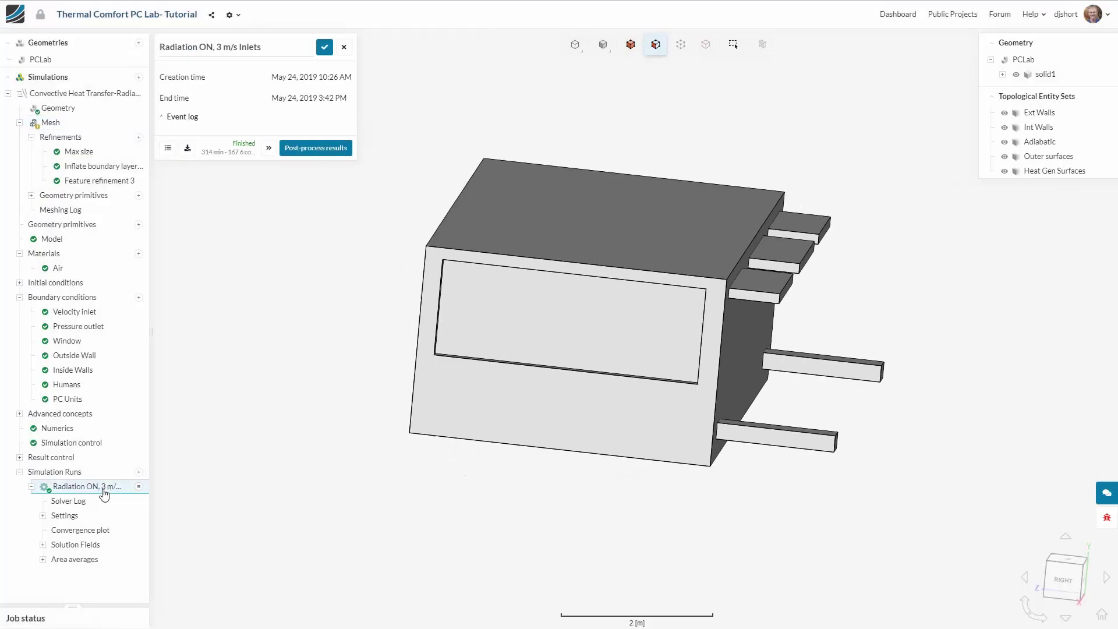
- Check the finished run's convergence plot, then open its results in the post-processor
click(81, 530)
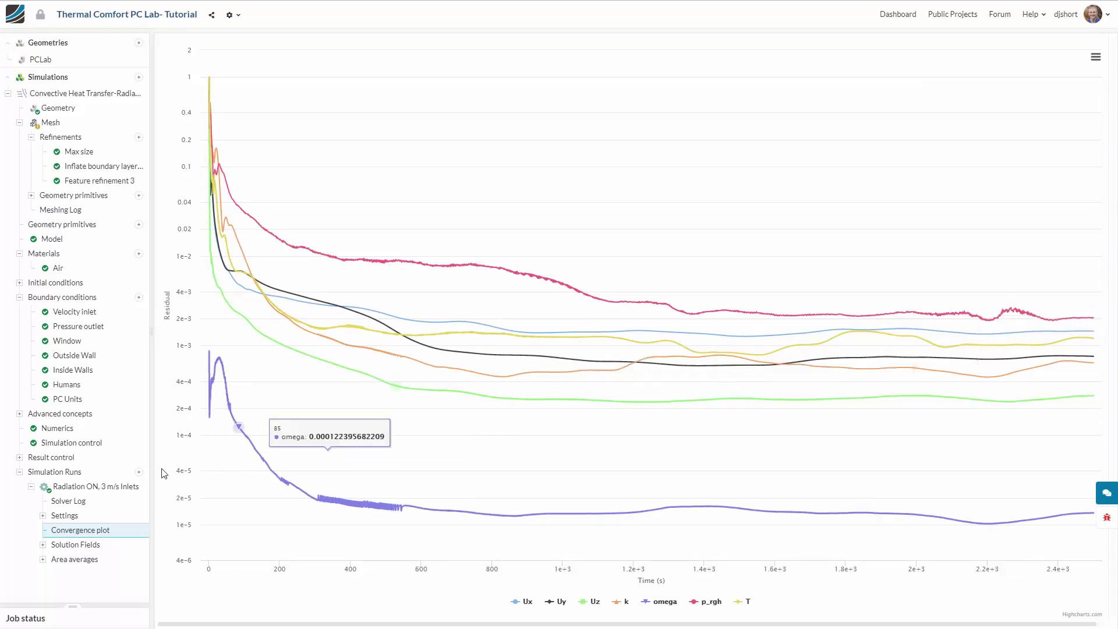
click(125, 491)
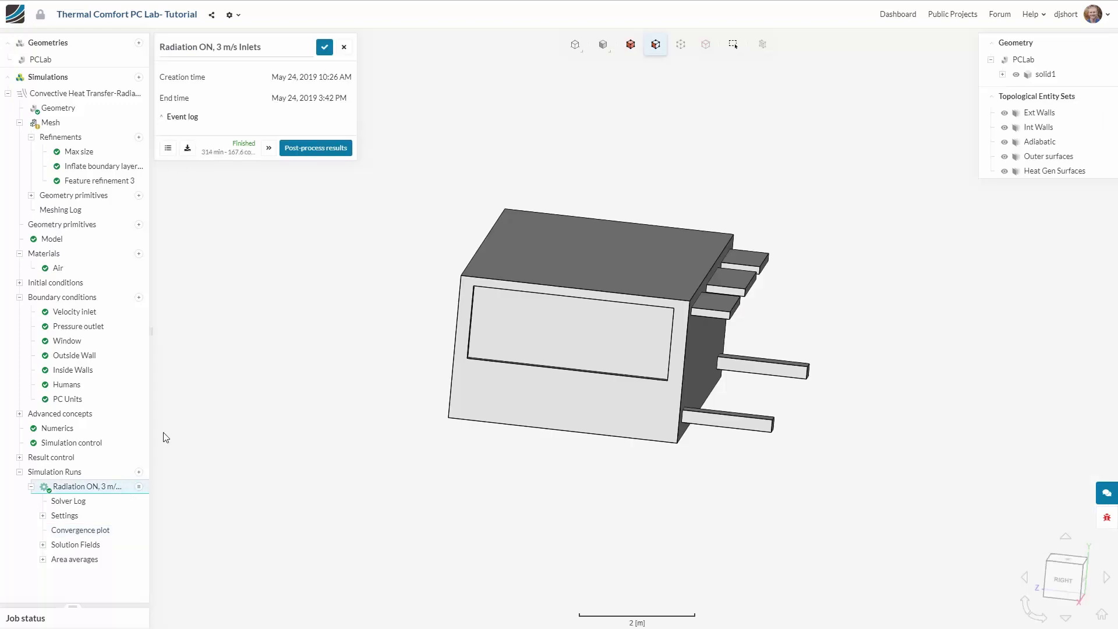
click(321, 149)
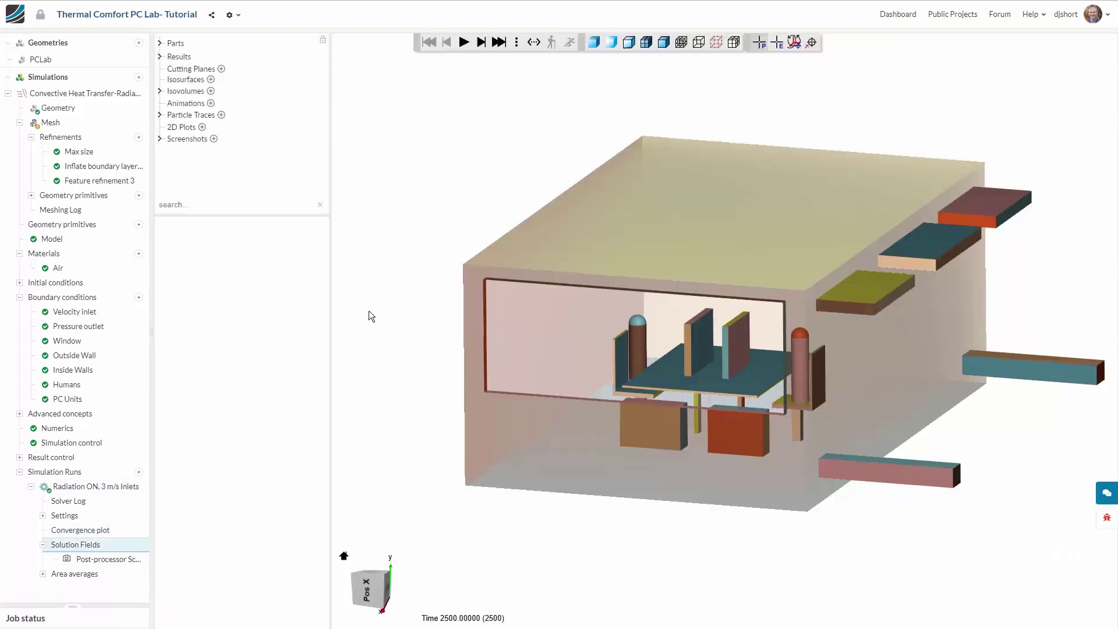
- Colour the room surfaces by Temperature [node] and orbit to a near-front view
click(160, 57)
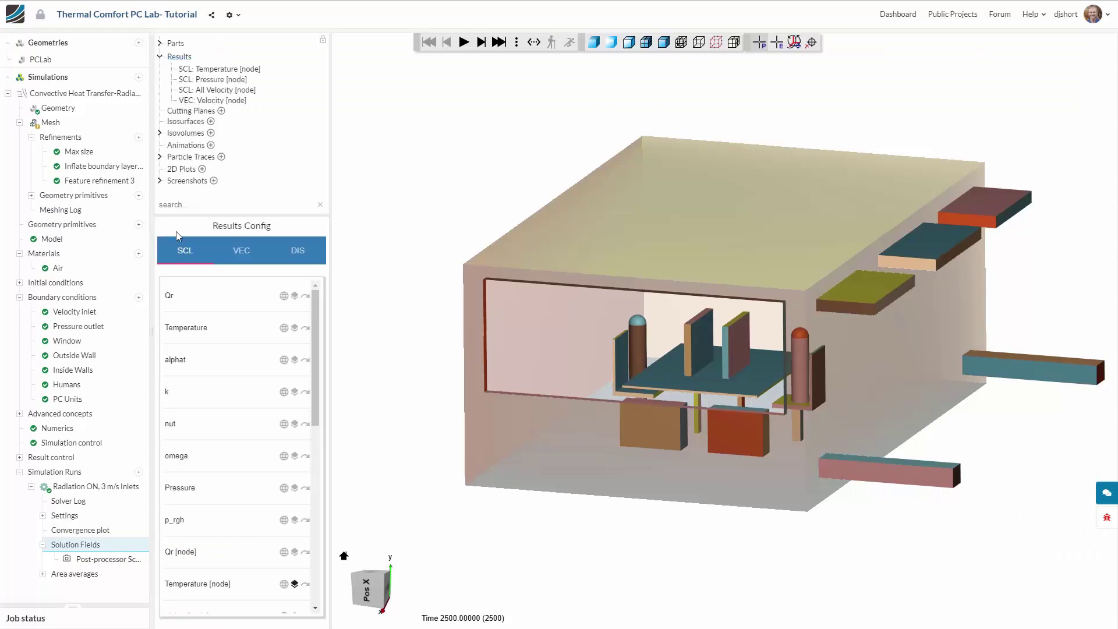
scroll(274, 419, down, 2)
click(284, 527)
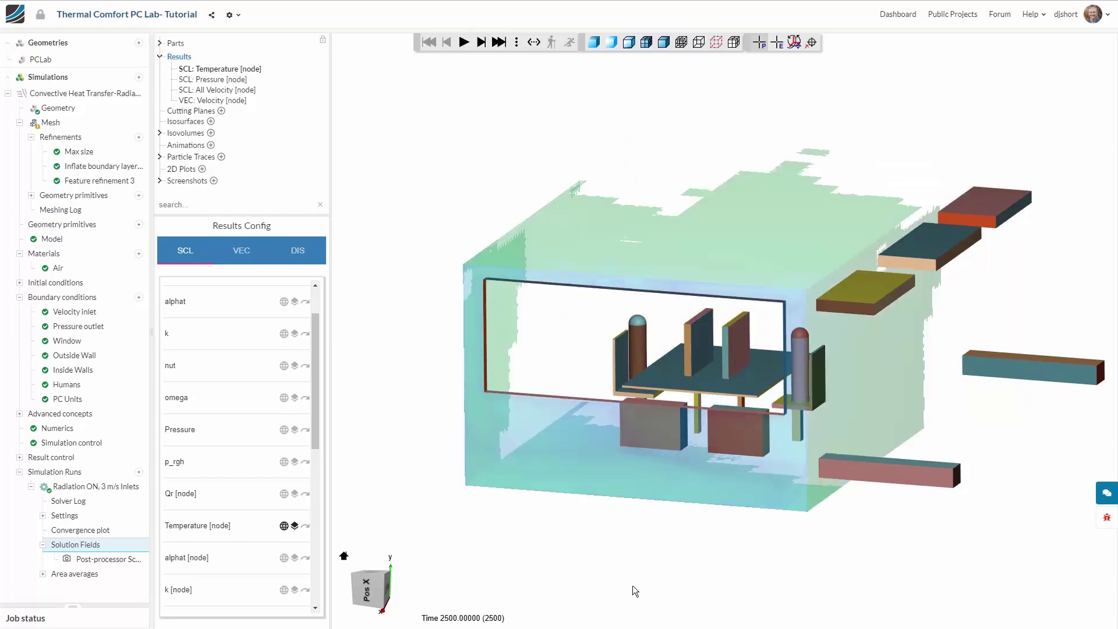
drag(638, 582, 697, 597)
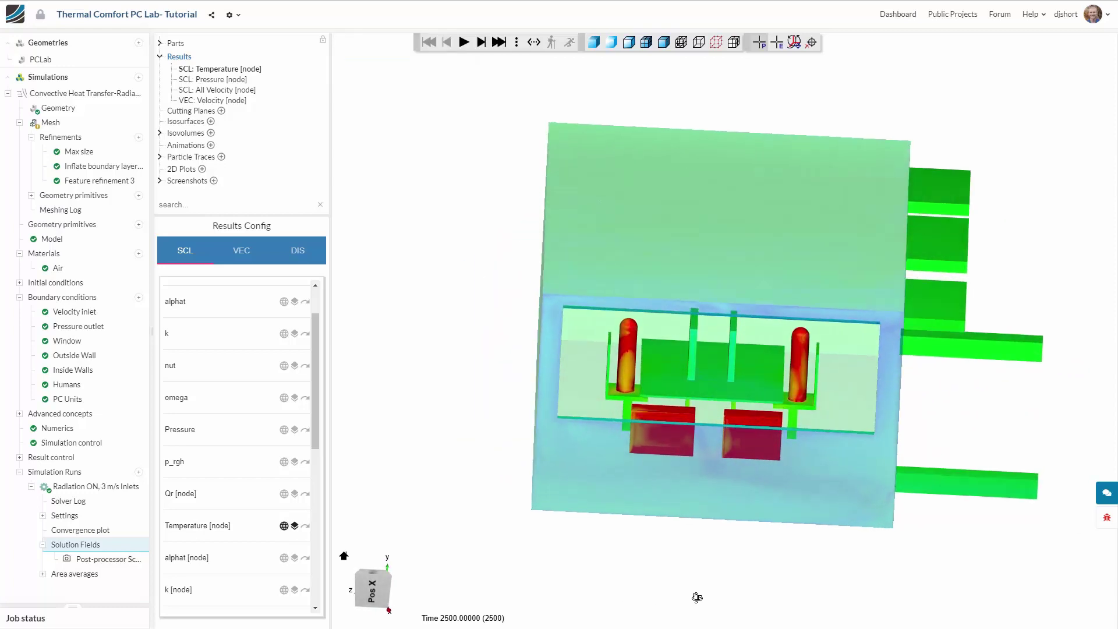
- Make Isovolume 1 (298.45–319.17 K) visible and view it from an oblique angle
click(161, 134)
click(219, 146)
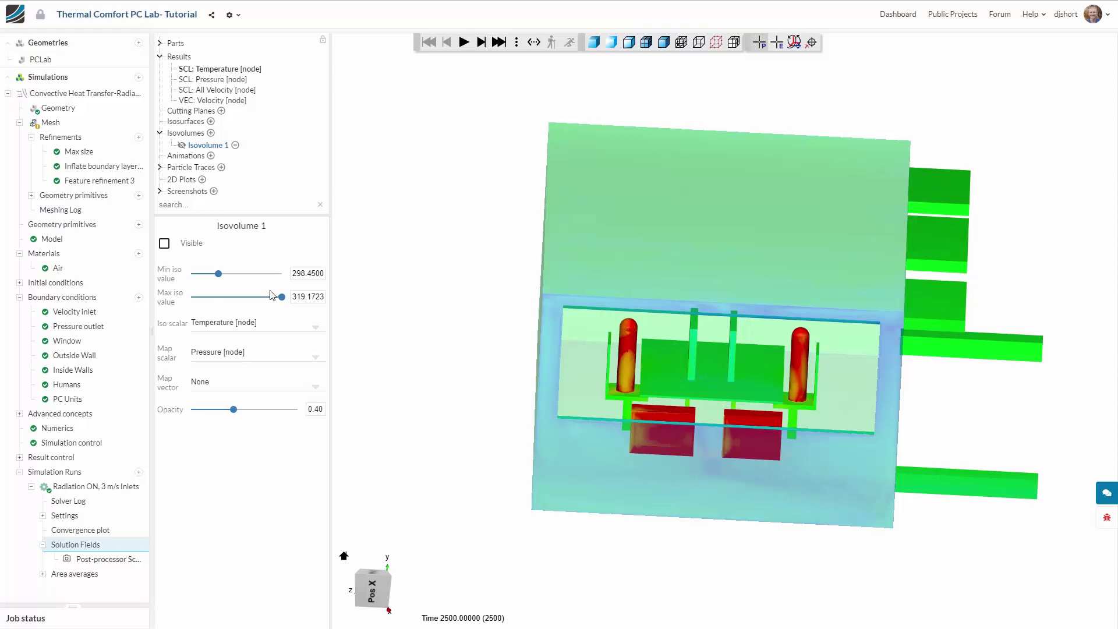
click(182, 145)
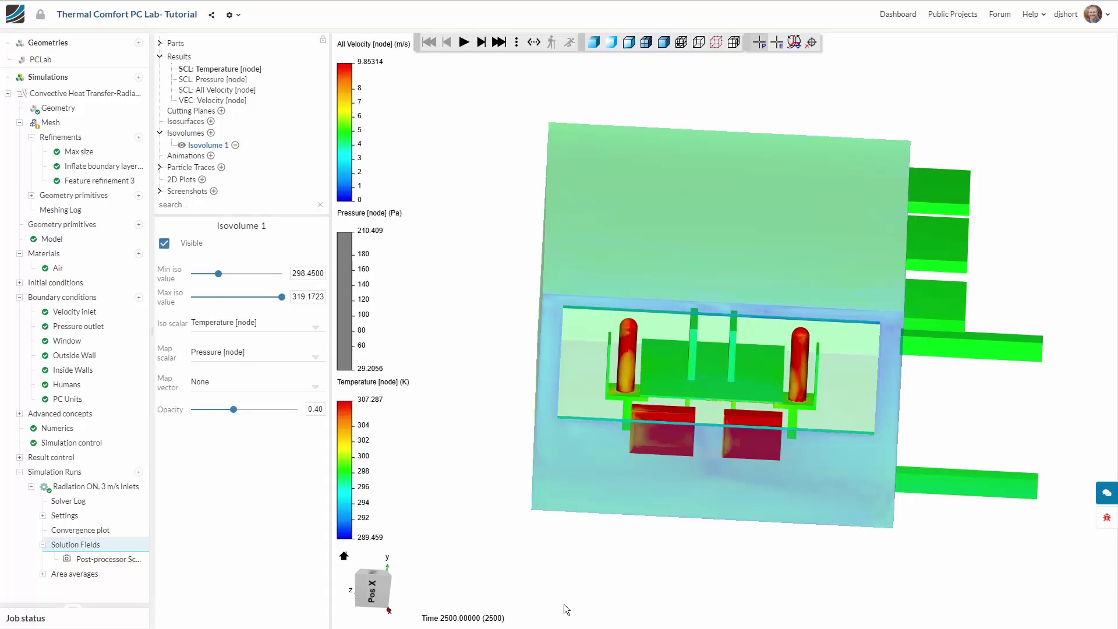
drag(564, 602, 562, 570)
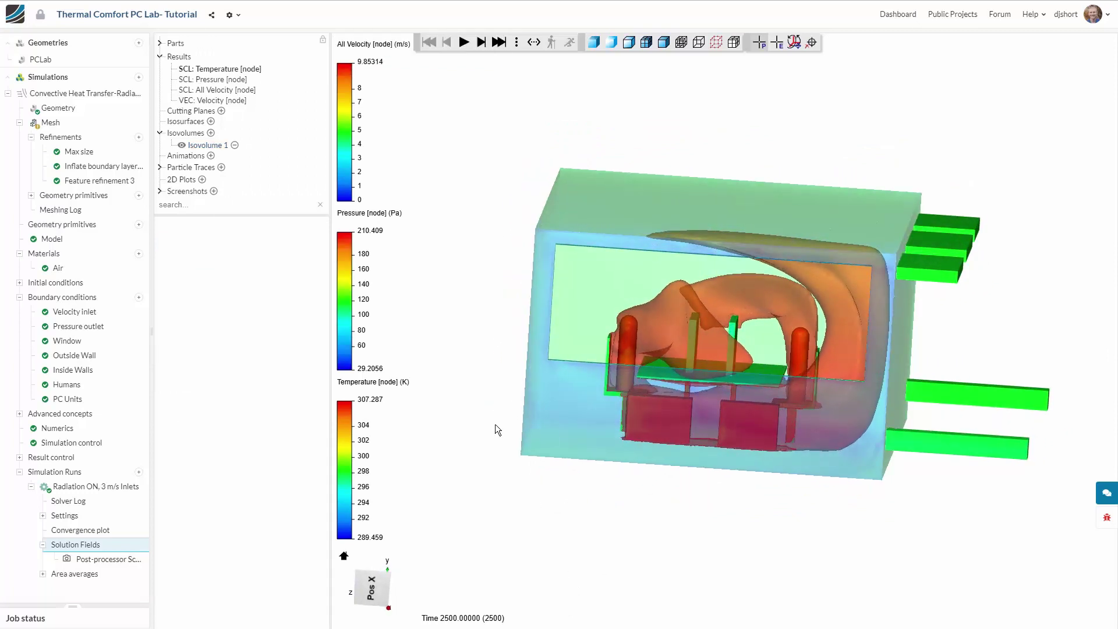
- Turn on Particle Traces 1, 2 and 3 to show velocity-coloured streamlines throughout the room
click(186, 168)
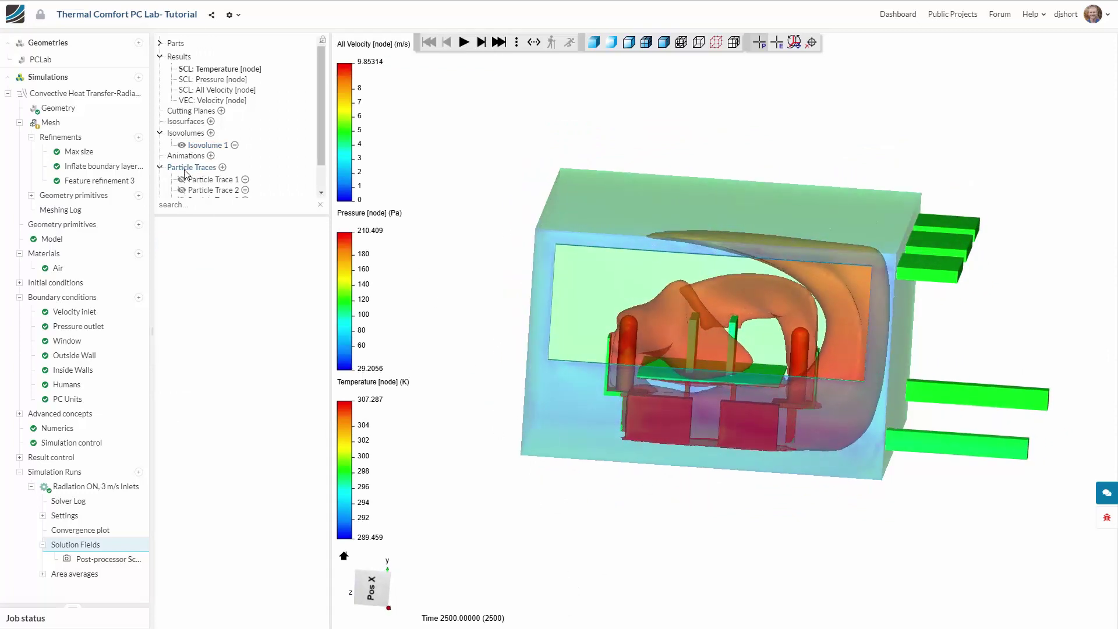
click(181, 180)
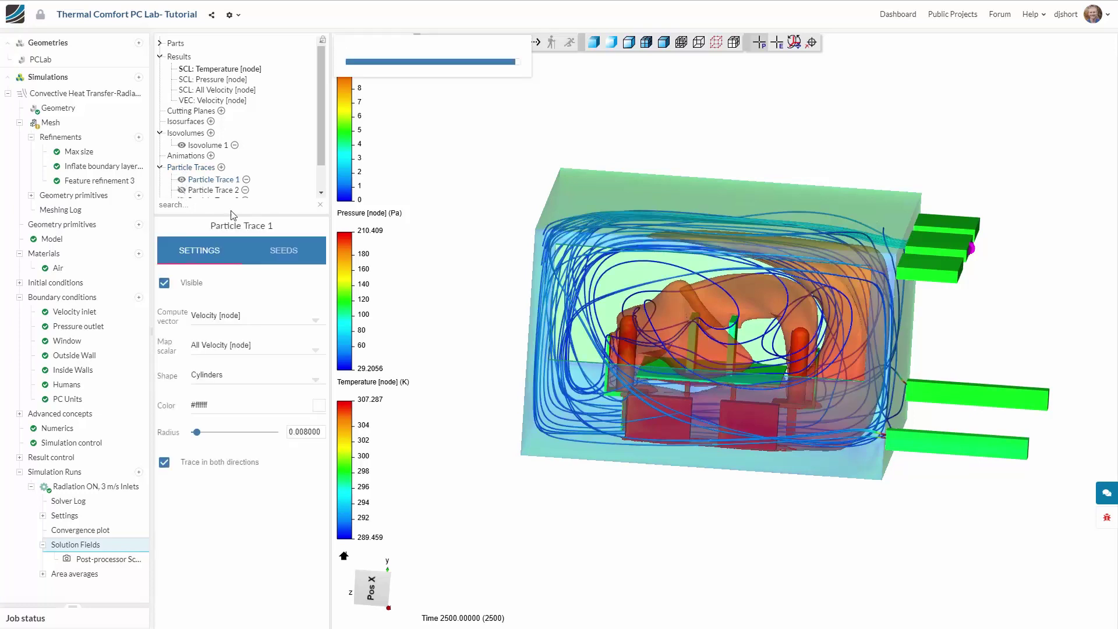
mouse_move(844, 544)
mouse_down()
mouse_move(769, 497)
mouse_move(741, 544)
mouse_move(741, 576)
mouse_up()
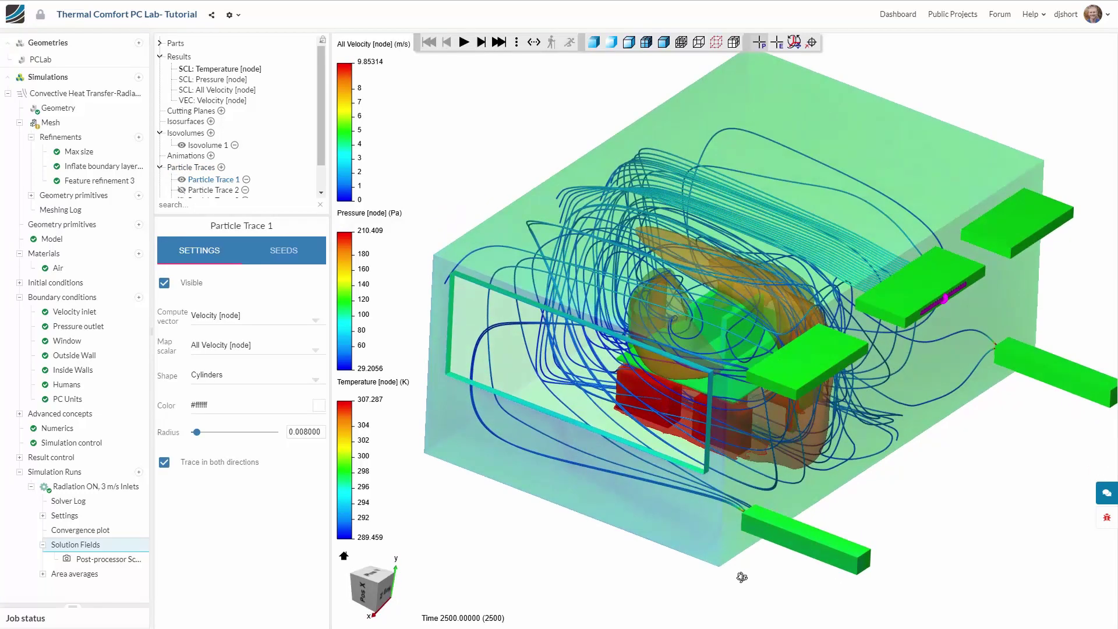
scroll(203, 151, down, 1)
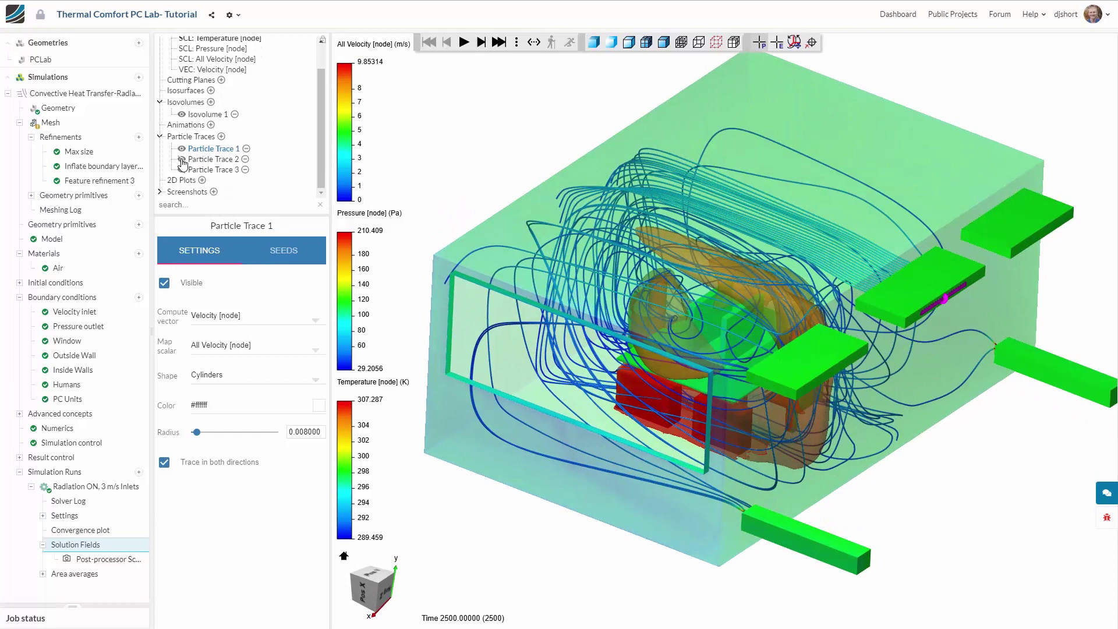
click(181, 160)
click(181, 169)
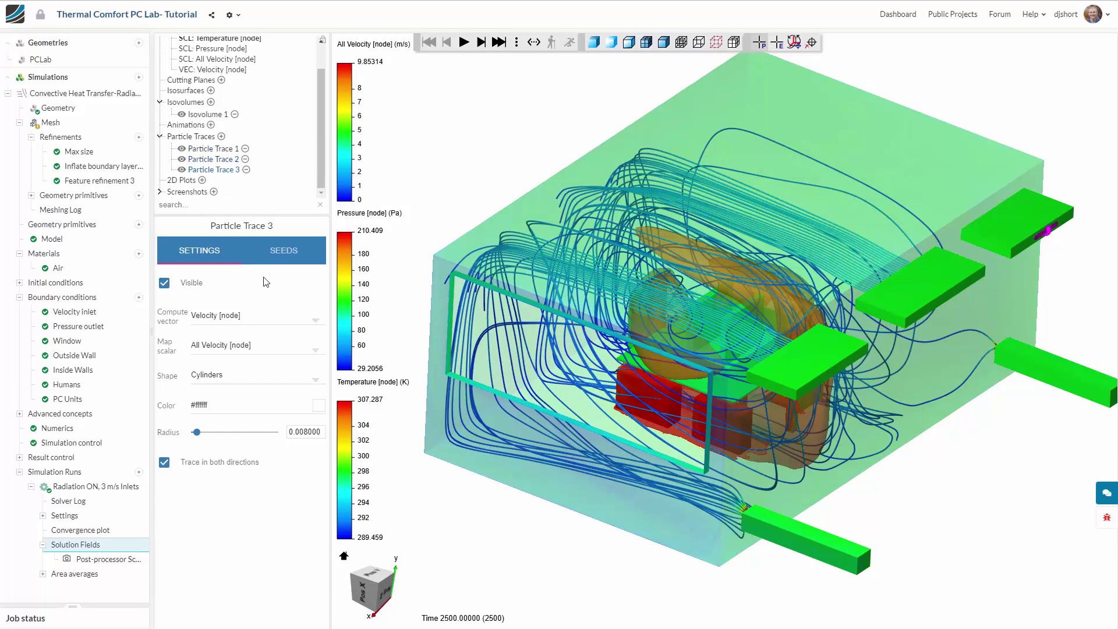
drag(572, 537, 627, 535)
click(423, 314)
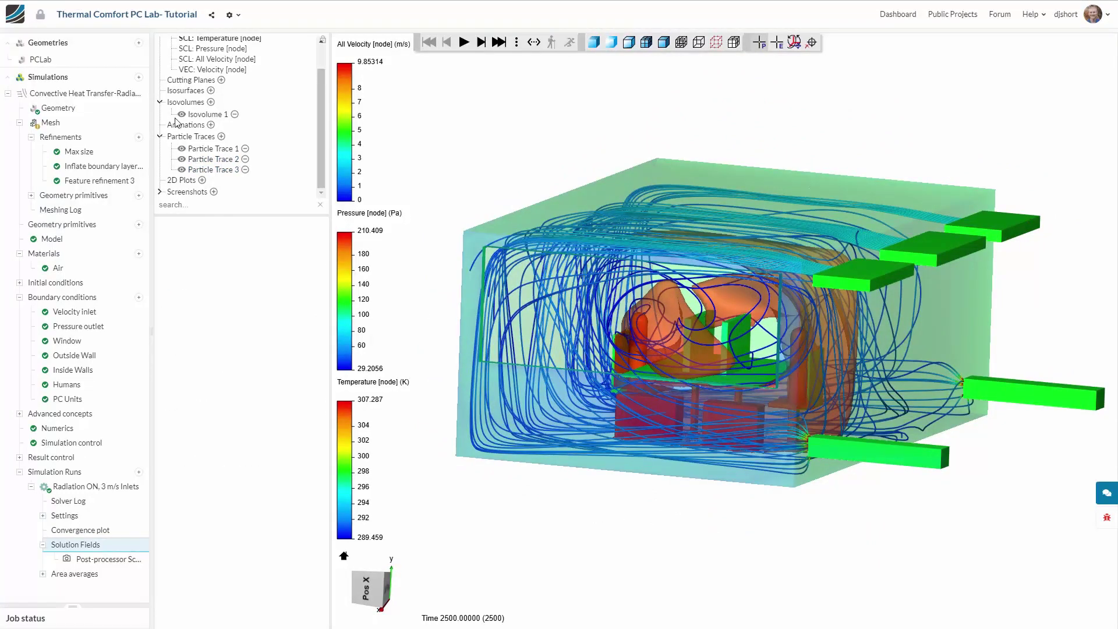
drag(618, 460, 769, 546)
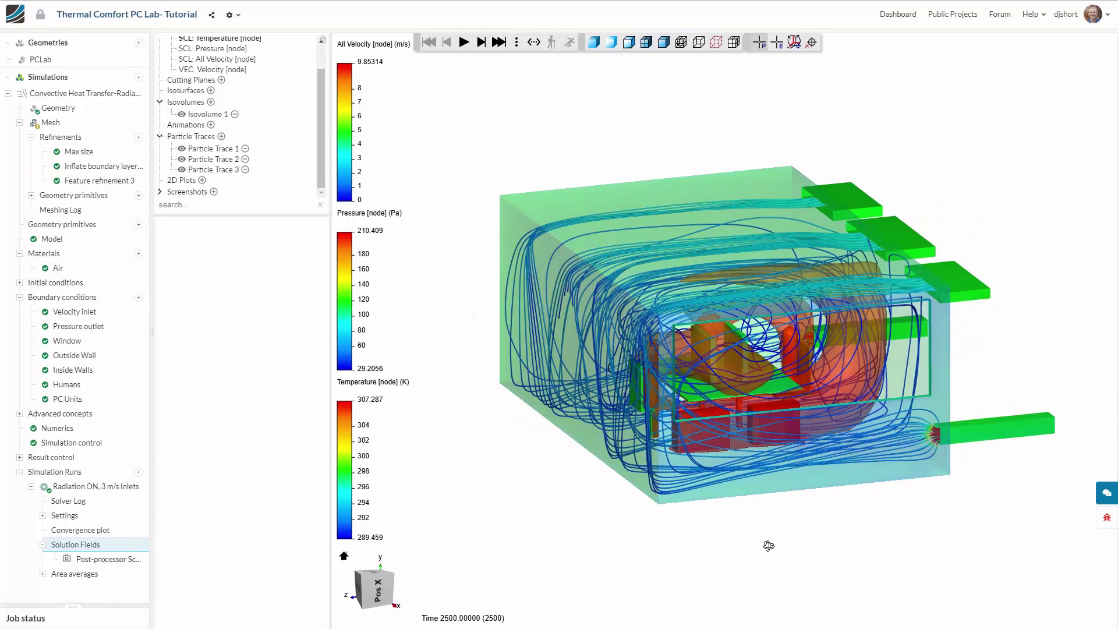